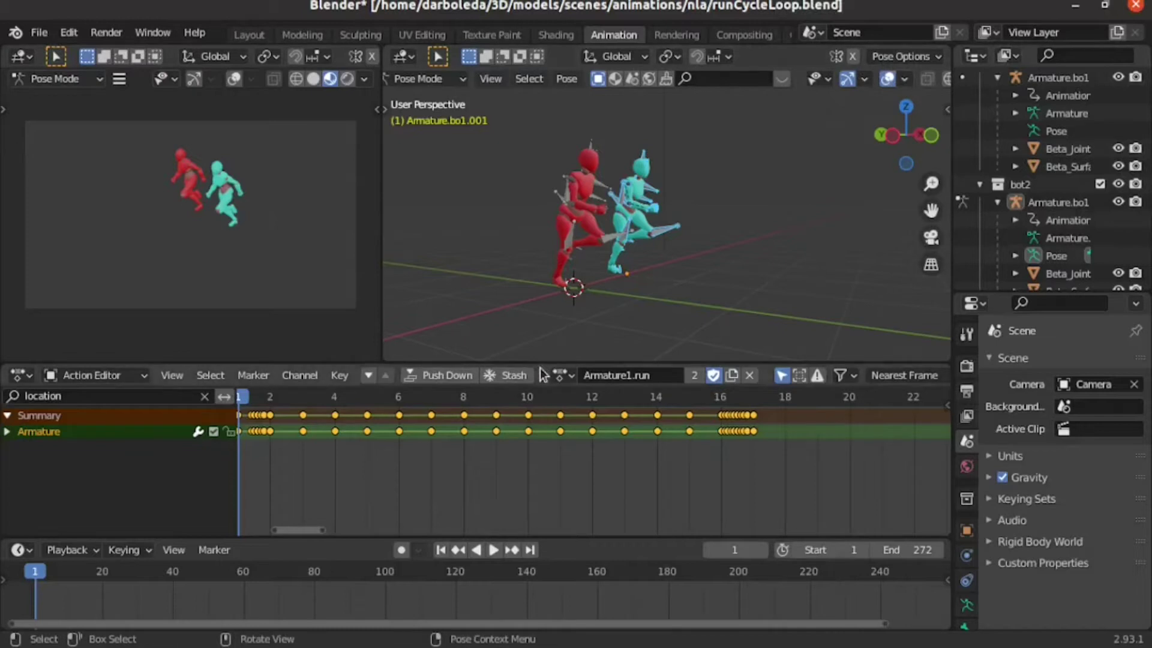
# - Raise the border between the 3D Viewport and Action Editor slightly to enlarge the Action Editor
pyautogui.moveTo(543, 362); pyautogui.dragTo(545, 337)
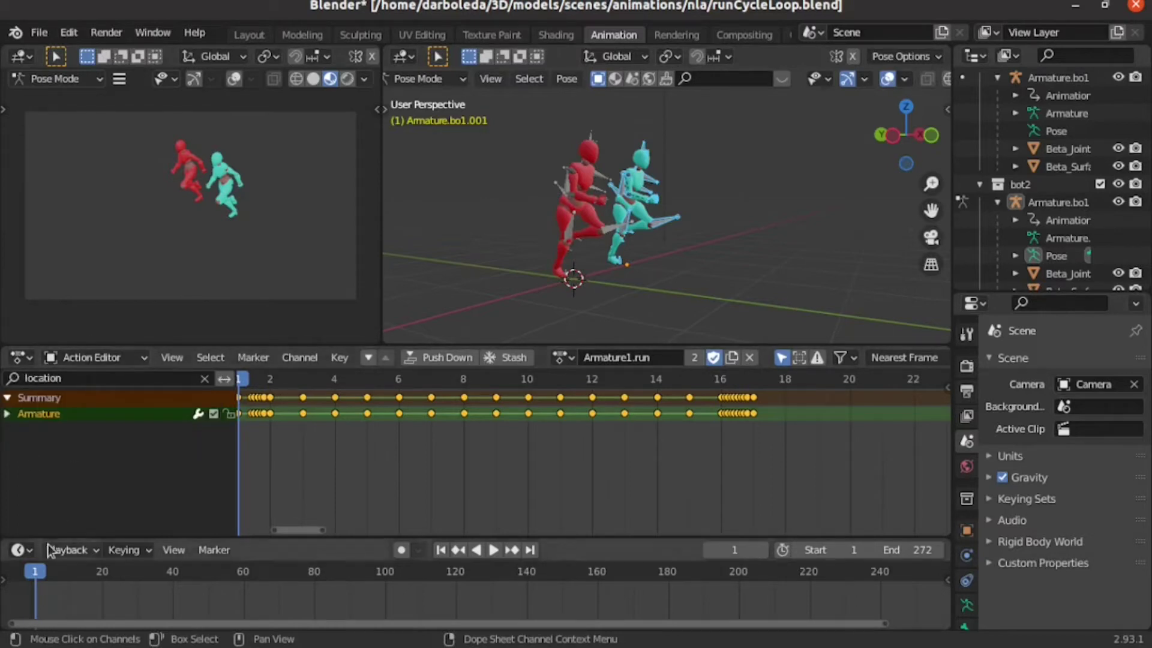
# - Split off a tall Nonlinear Animation editor and push the first armature's run action into a strip
pyautogui.moveTo(2, 535); pyautogui.dragTo(60, 437)
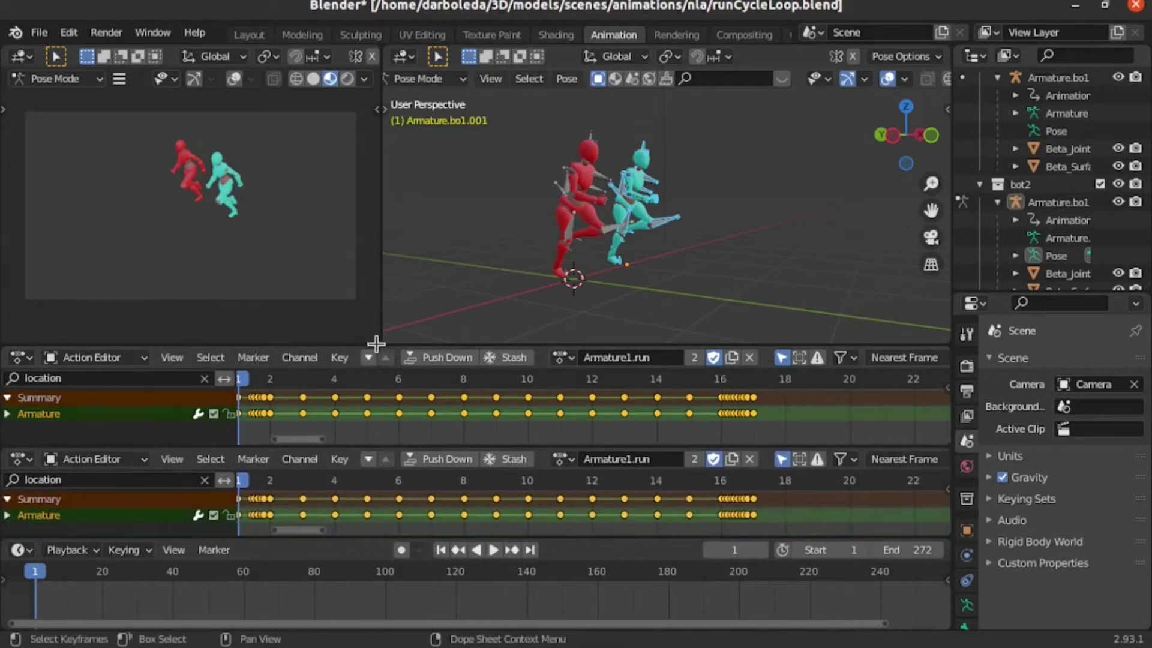
pyautogui.moveTo(377, 346); pyautogui.dragTo(367, 199)
pyautogui.click(21, 208)
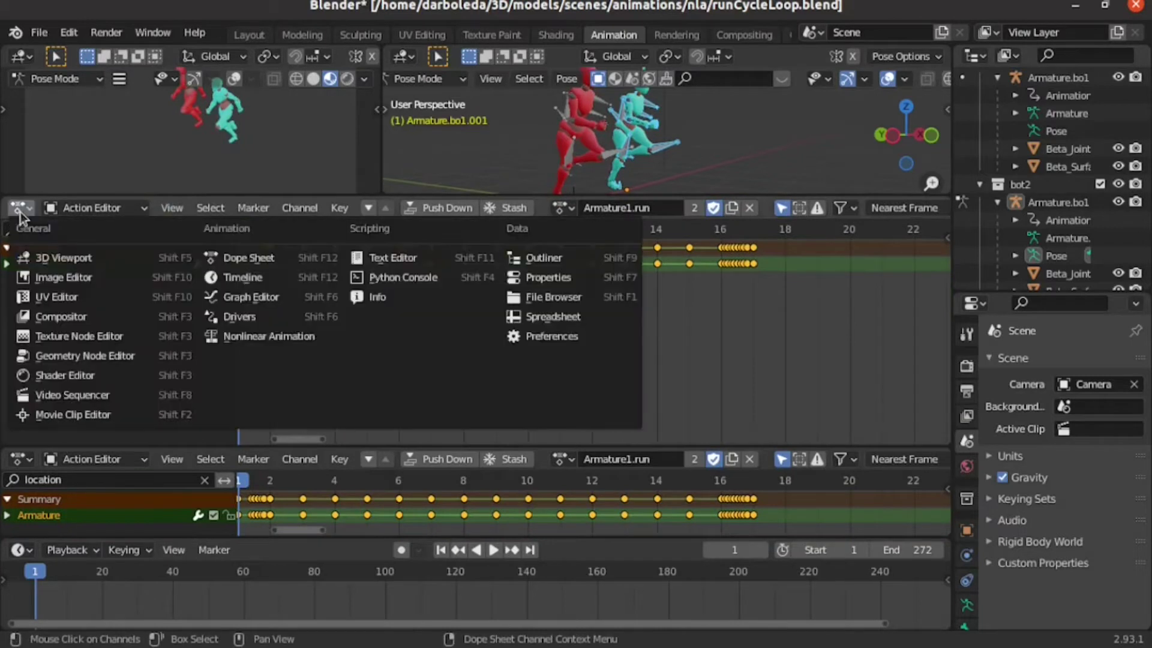
pyautogui.click(250, 339)
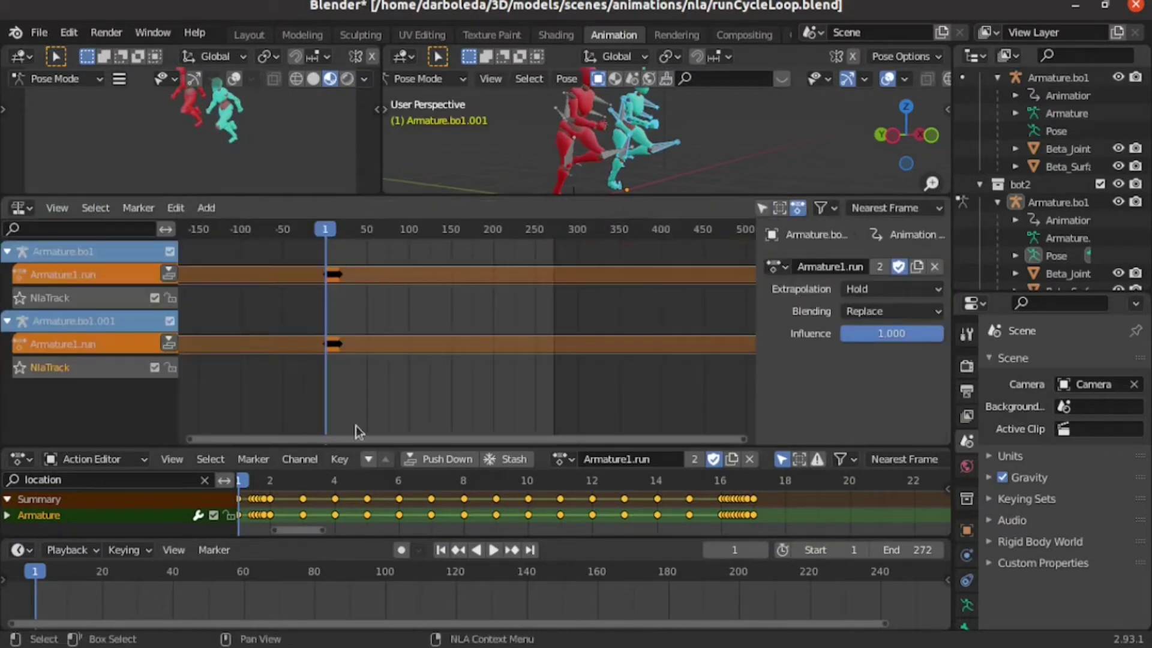
pyautogui.click(170, 276)
# - Push the second armature's run action into a strip, preview playback, and select it with the sidebar shown
pyautogui.click(170, 344)
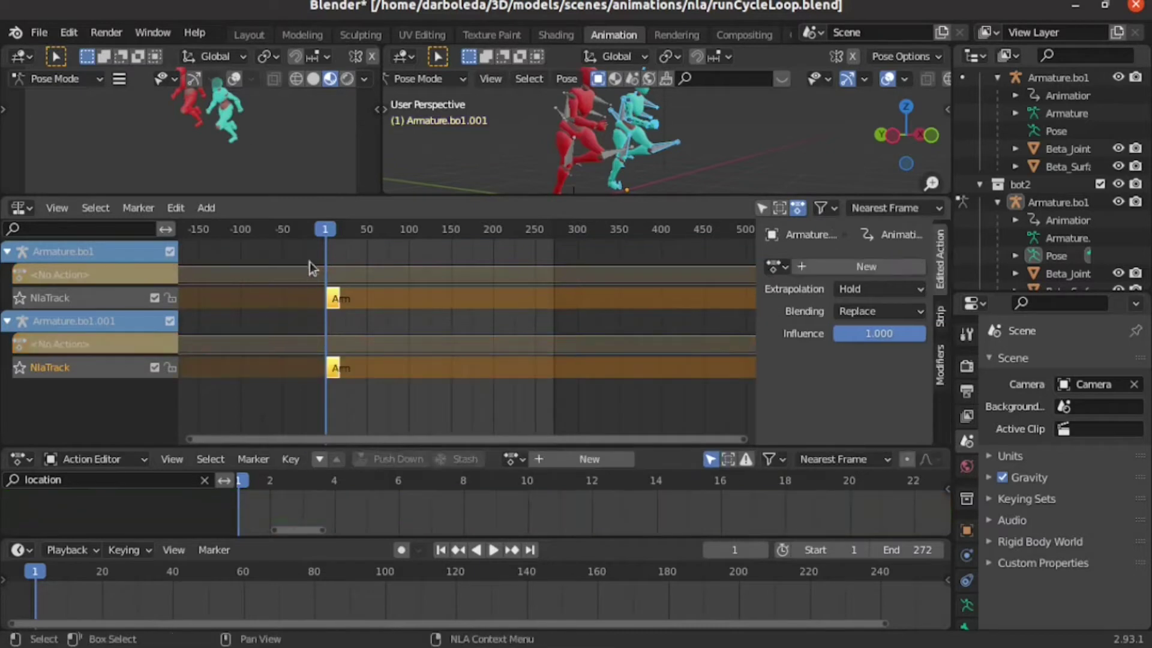
pyautogui.press('space')
pyautogui.press('space')
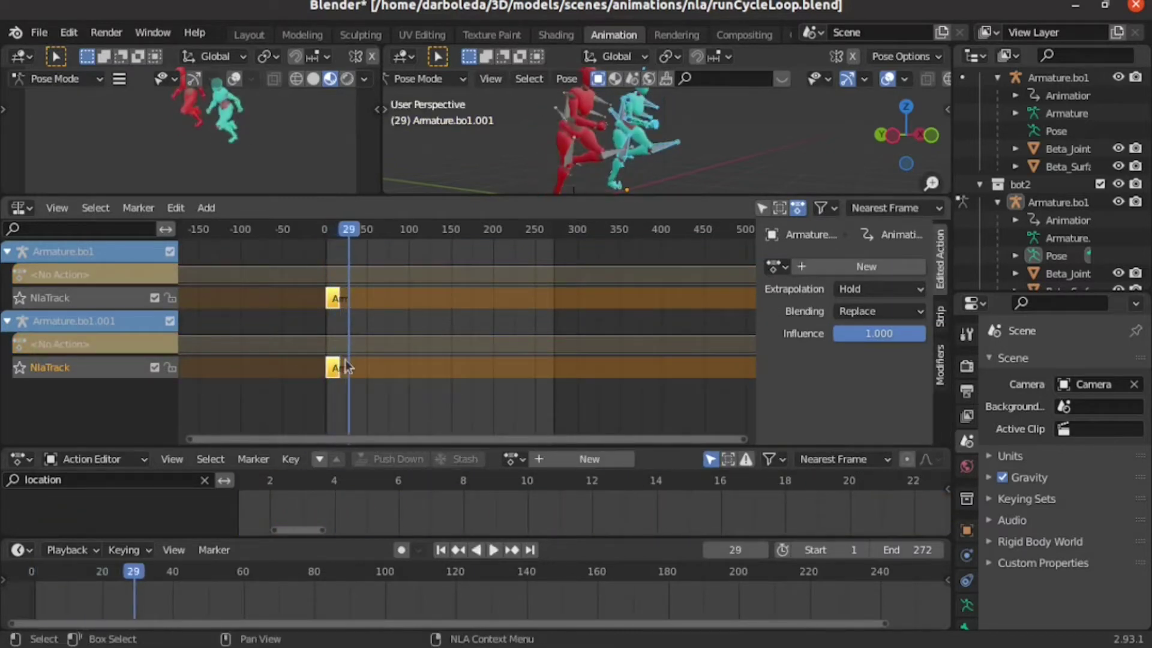
pyautogui.click(333, 368)
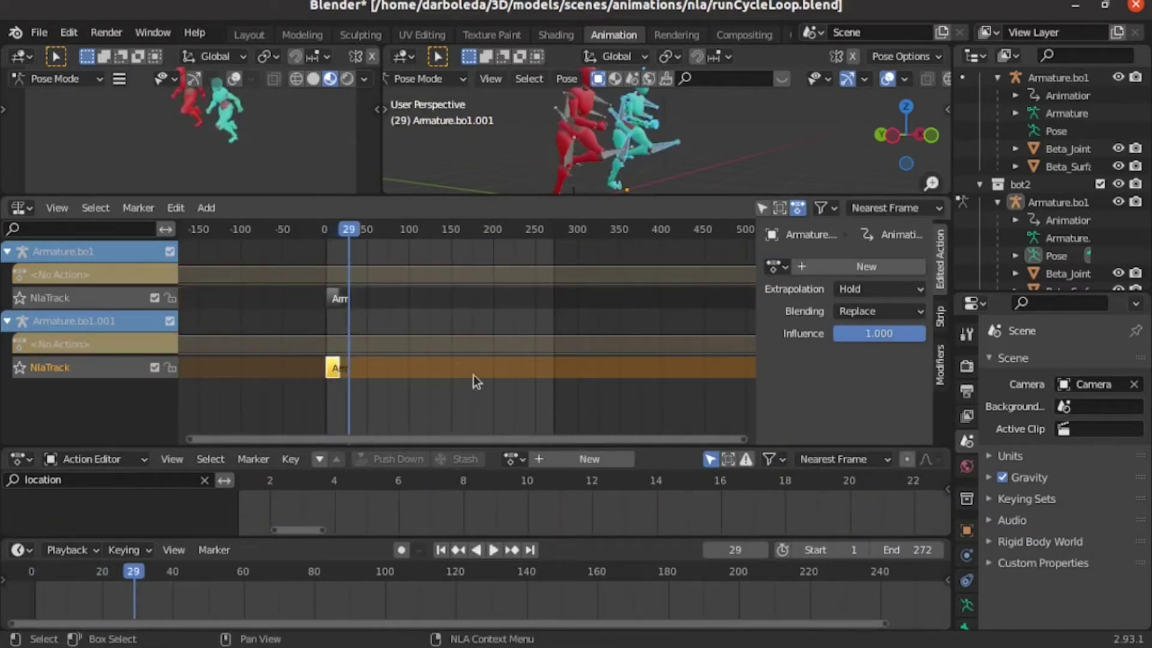
pyautogui.press('n')
pyautogui.press('n')
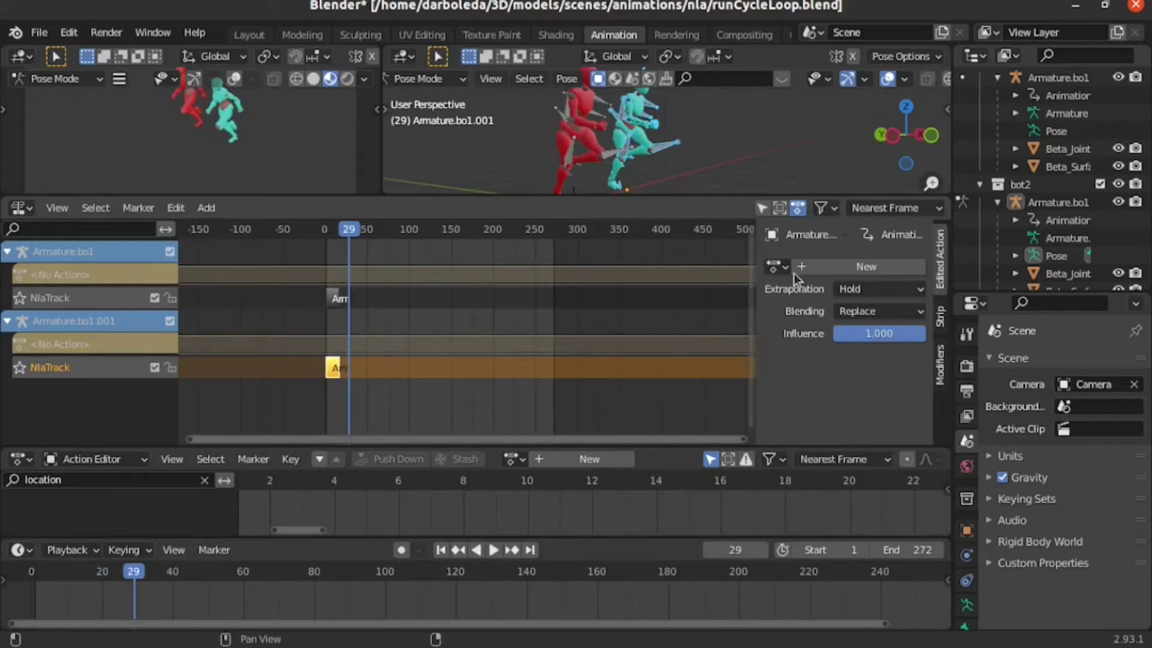
# - Set the lower run strip's Action Clip Repeat to 4
pyautogui.click(939, 316)
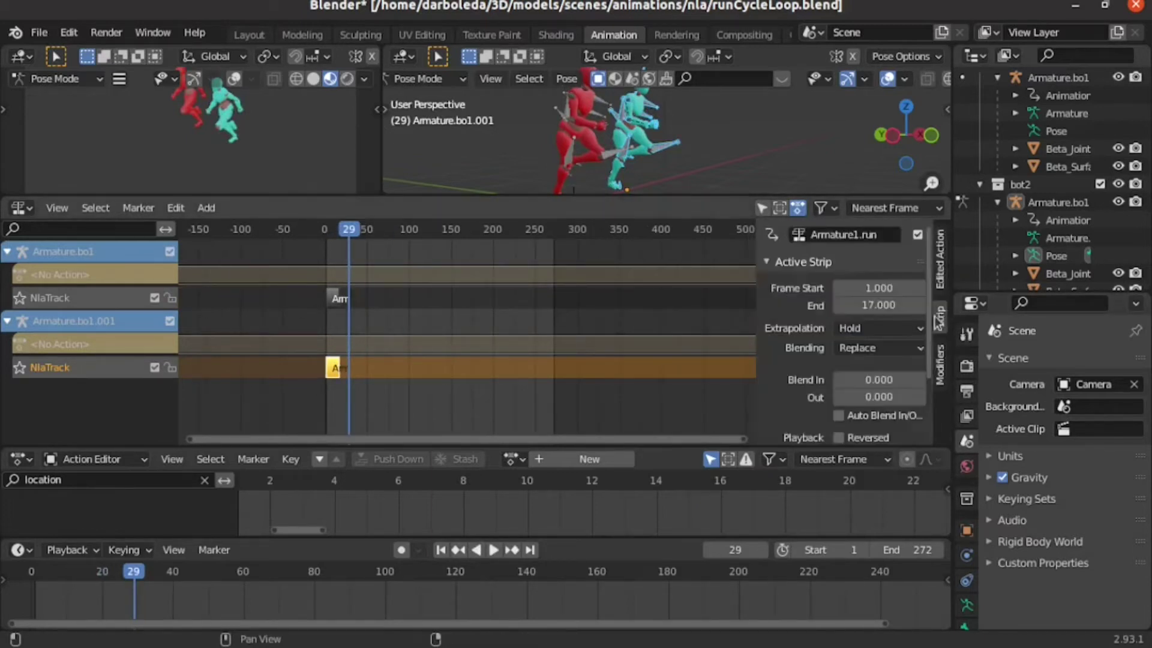
pyautogui.scroll(-4, 792, 387)
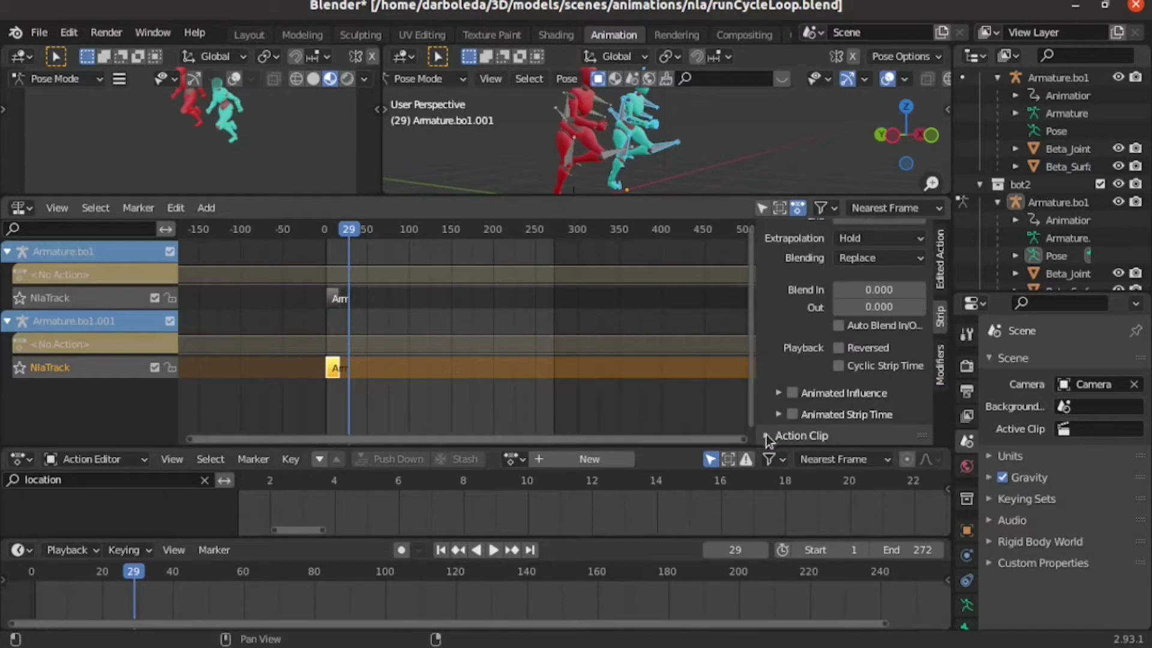
pyautogui.click(767, 436)
pyautogui.scroll(-4, 824, 362)
pyautogui.scroll(-1, 816, 359)
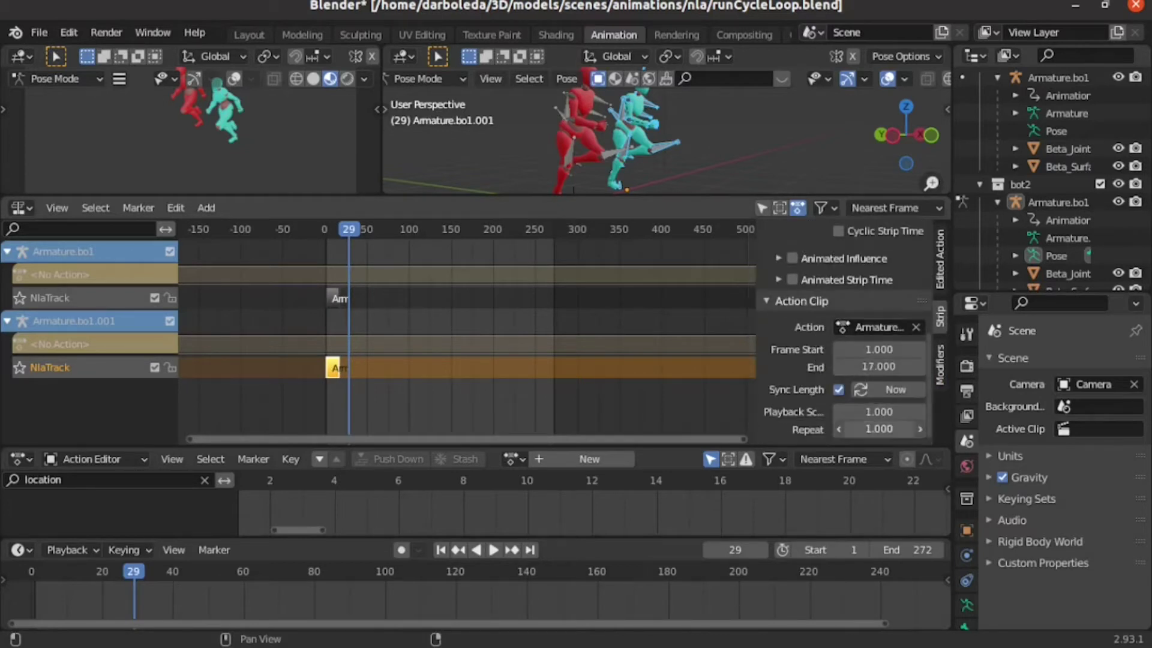
pyautogui.click(884, 427)
pyautogui.write('4')
pyautogui.press('Return')
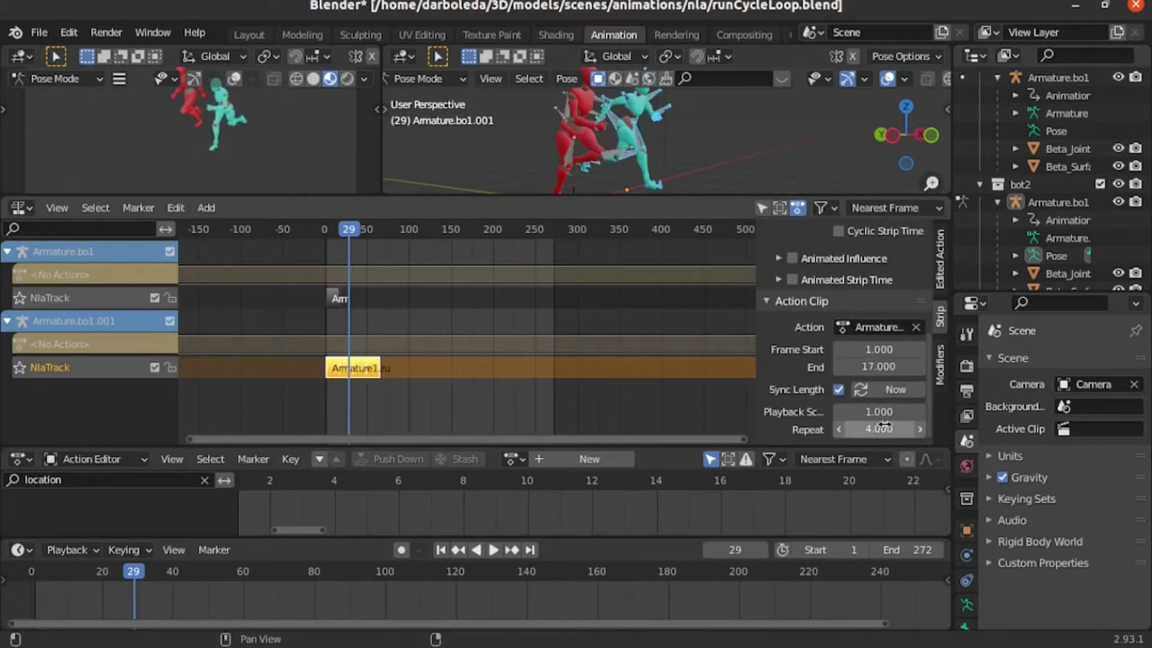
# - Set the upper run strip's Repeat to 4 and play the animation from frame 0
pyautogui.click(336, 303)
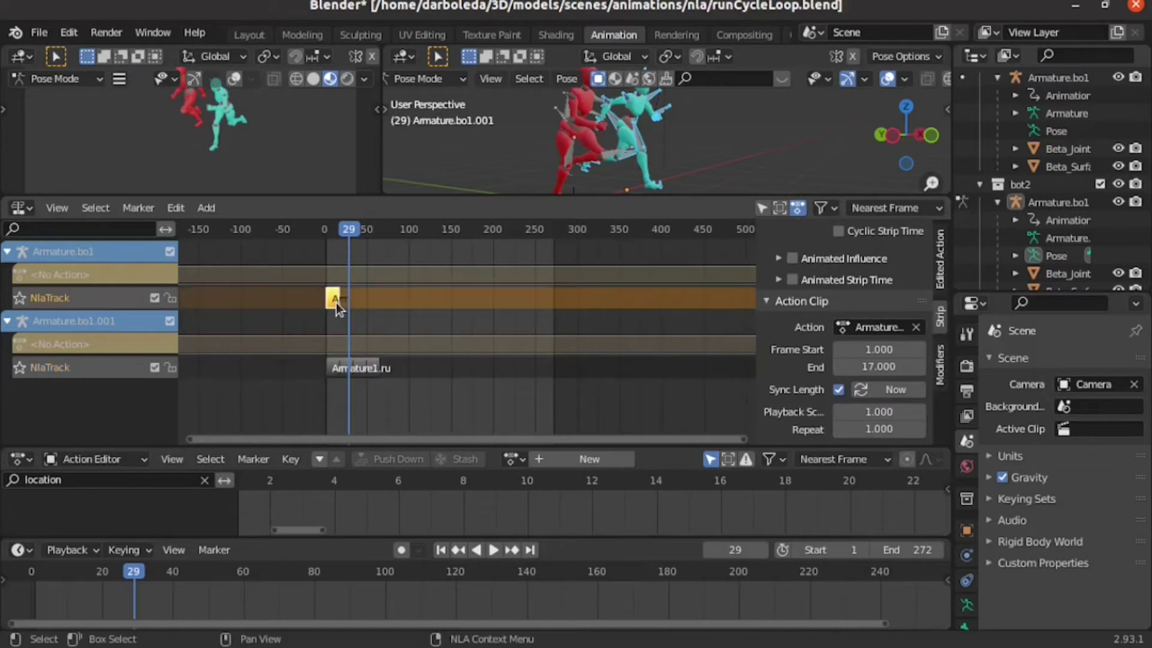
pyautogui.click(879, 429)
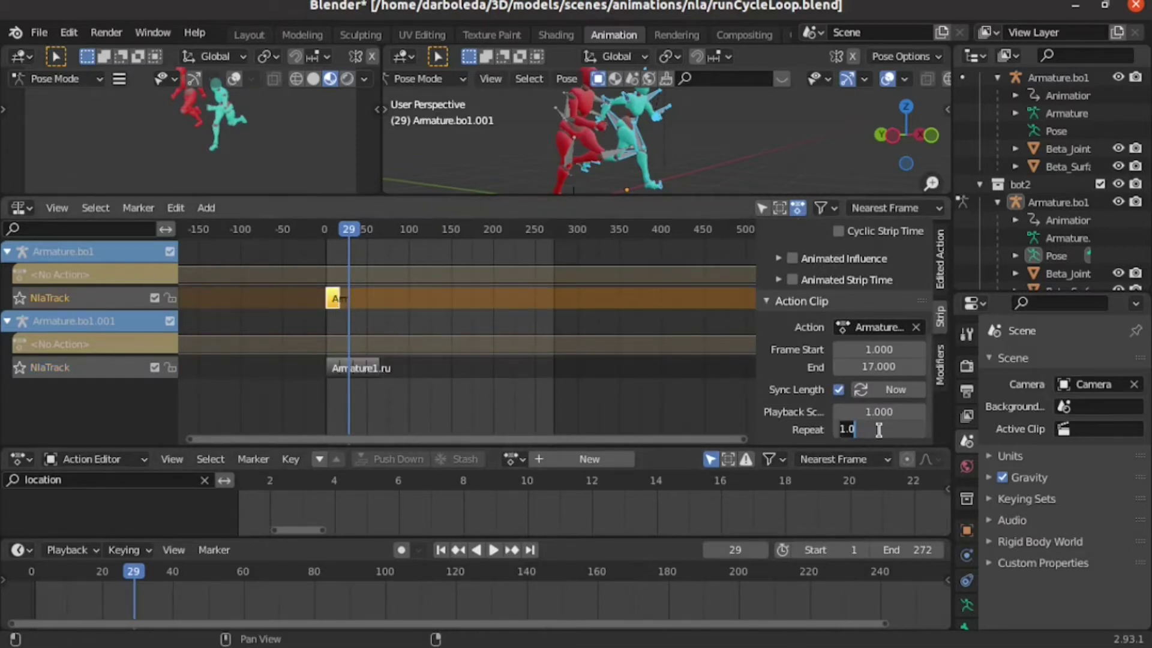
pyautogui.write('4')
pyautogui.press('Return')
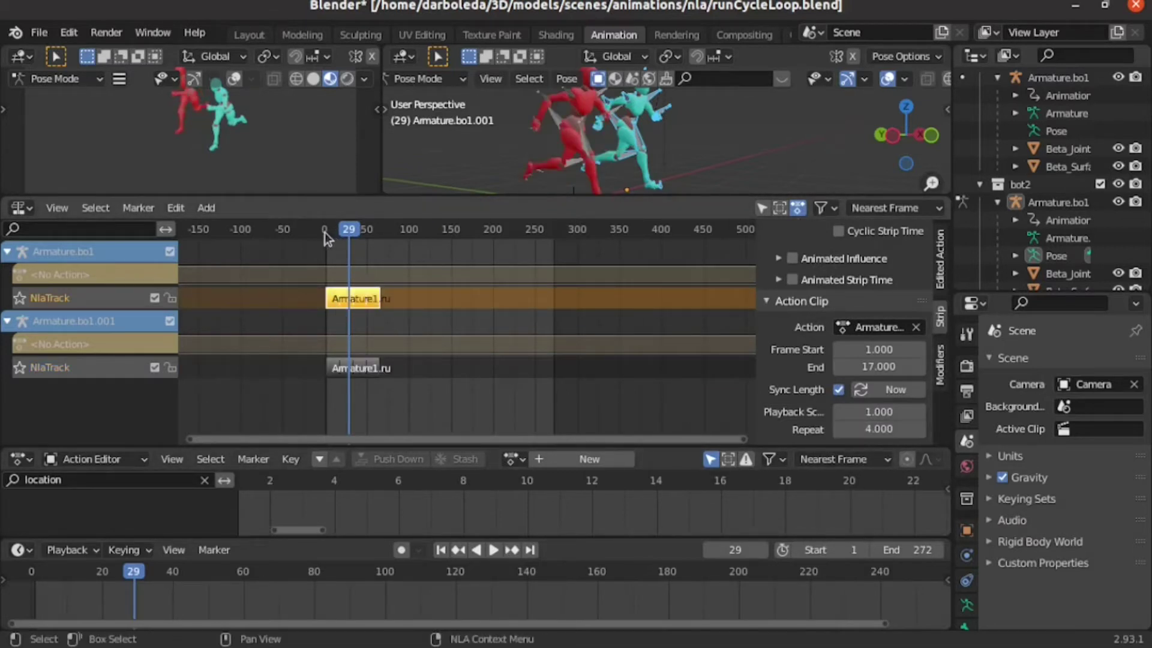
pyautogui.click(326, 232)
pyautogui.press('space')
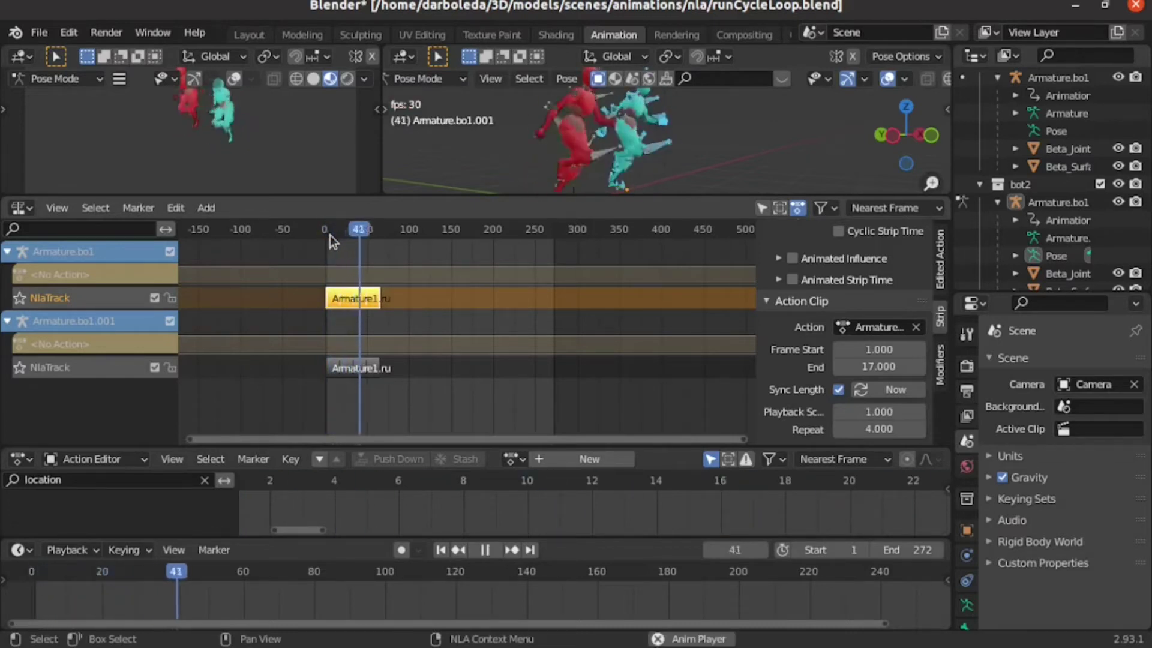
# - Stop playback at frame 82, zoom the viewport, and enlarge it over the NLA editor
pyautogui.press('space')
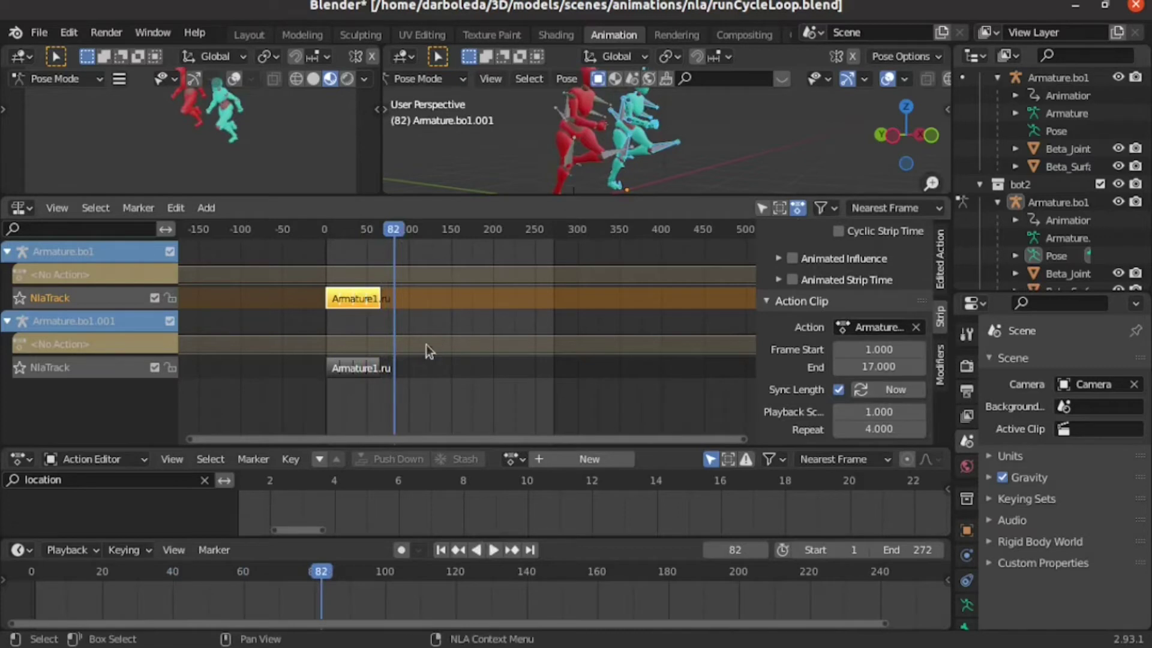
pyautogui.scroll(2, 668, 184)
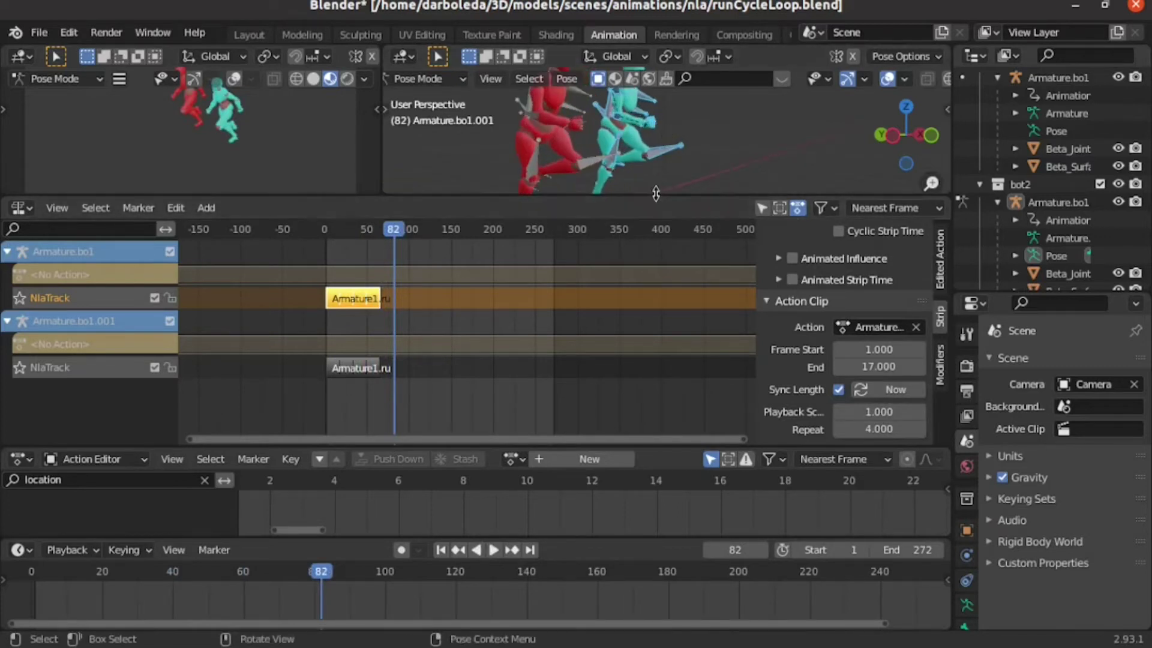
pyautogui.moveTo(655, 193); pyautogui.dragTo(654, 289)
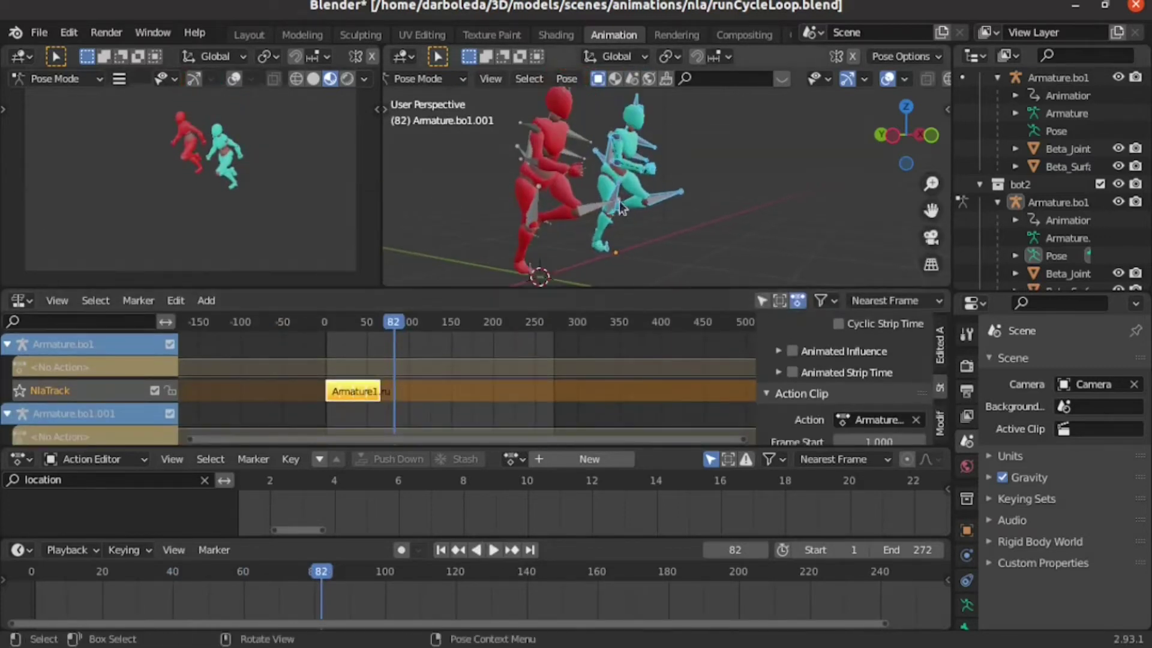
# - In front view at frame 29, zoom in and select the cyan rig's head bone
pyautogui.click(635, 122)
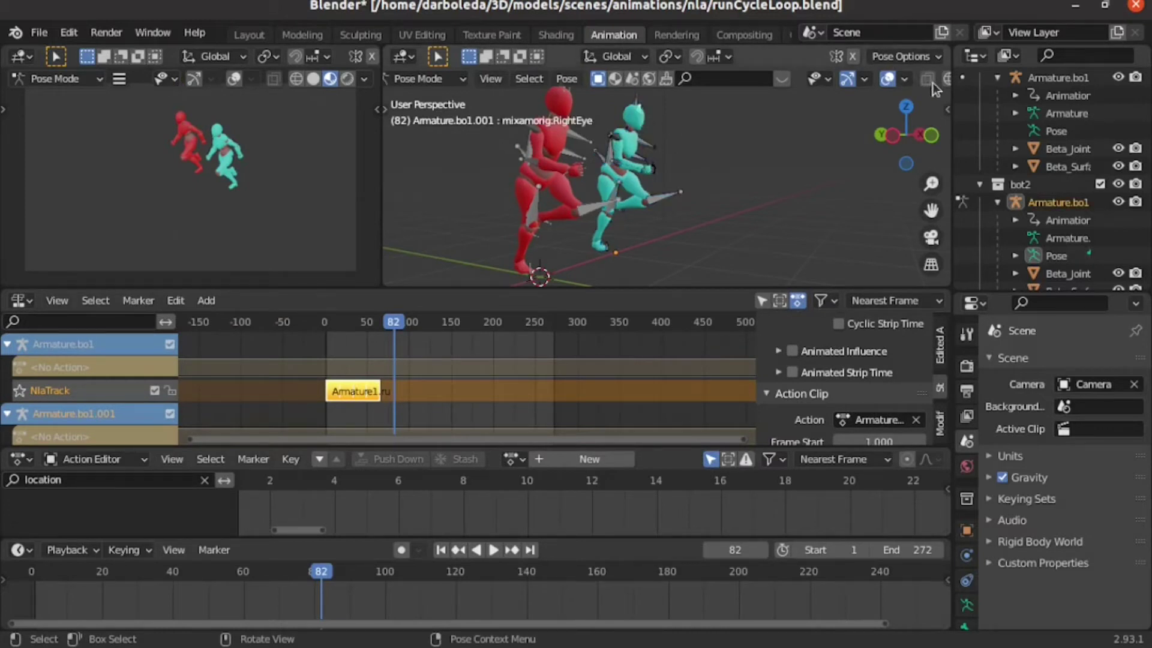
pyautogui.moveTo(713, 135); pyautogui.dragTo(642, 159, button='middle')
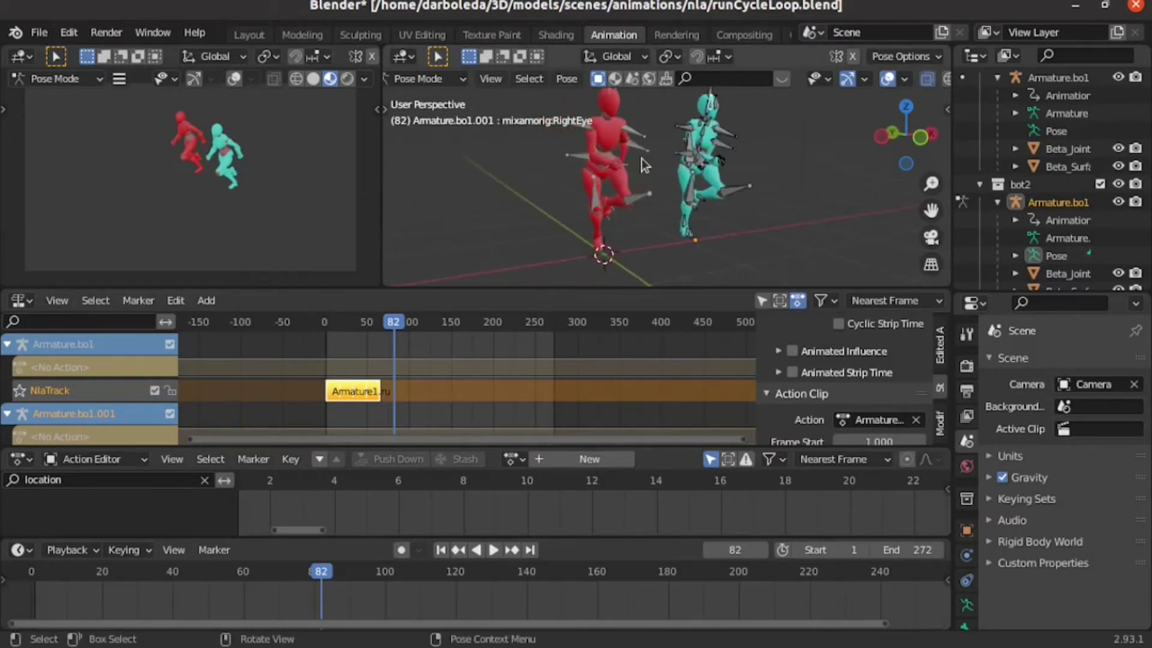
pyautogui.press('KP_1')
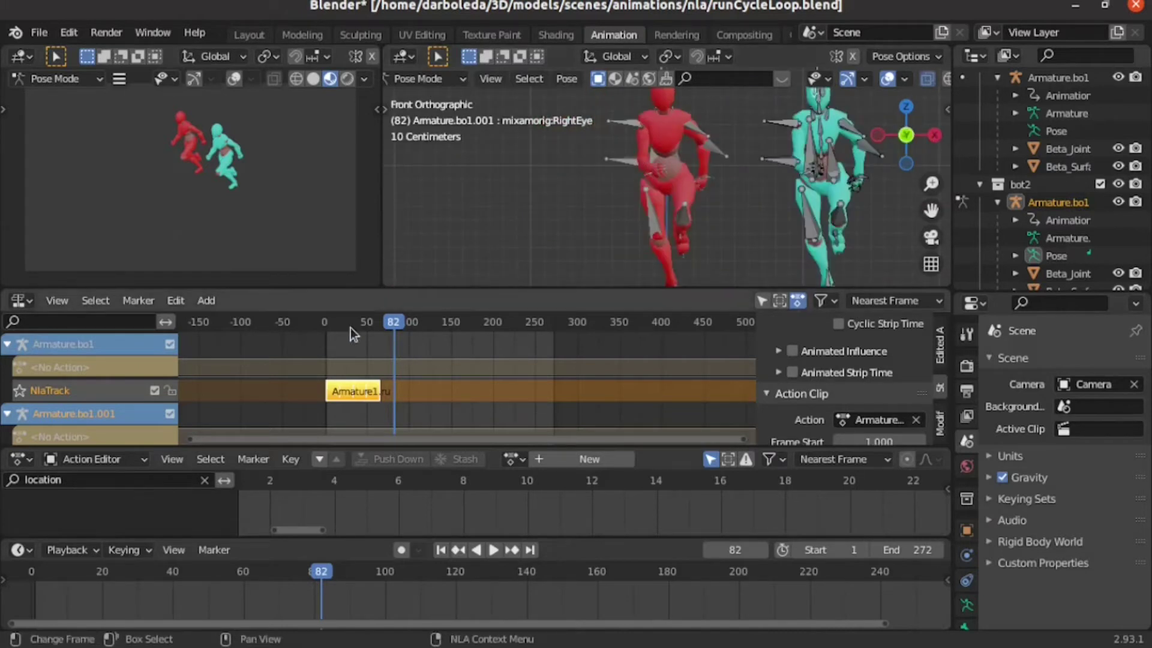
pyautogui.click(348, 327)
pyautogui.scroll(1, 760, 170)
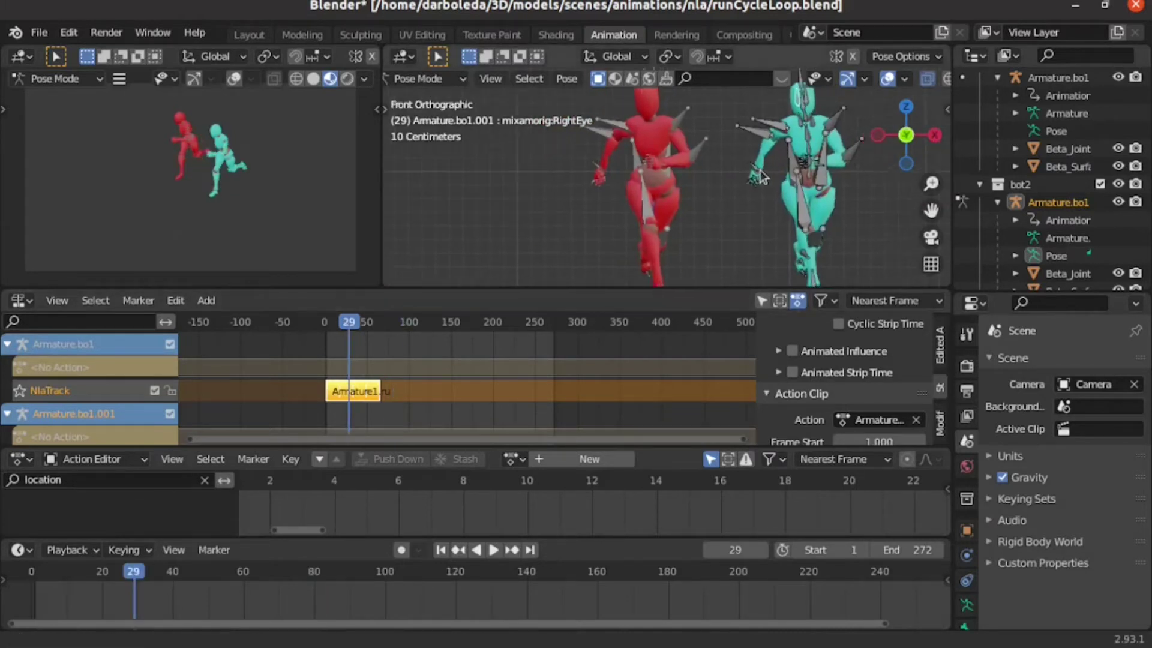
pyautogui.scroll(2, 750, 174)
pyautogui.scroll(2, 742, 180)
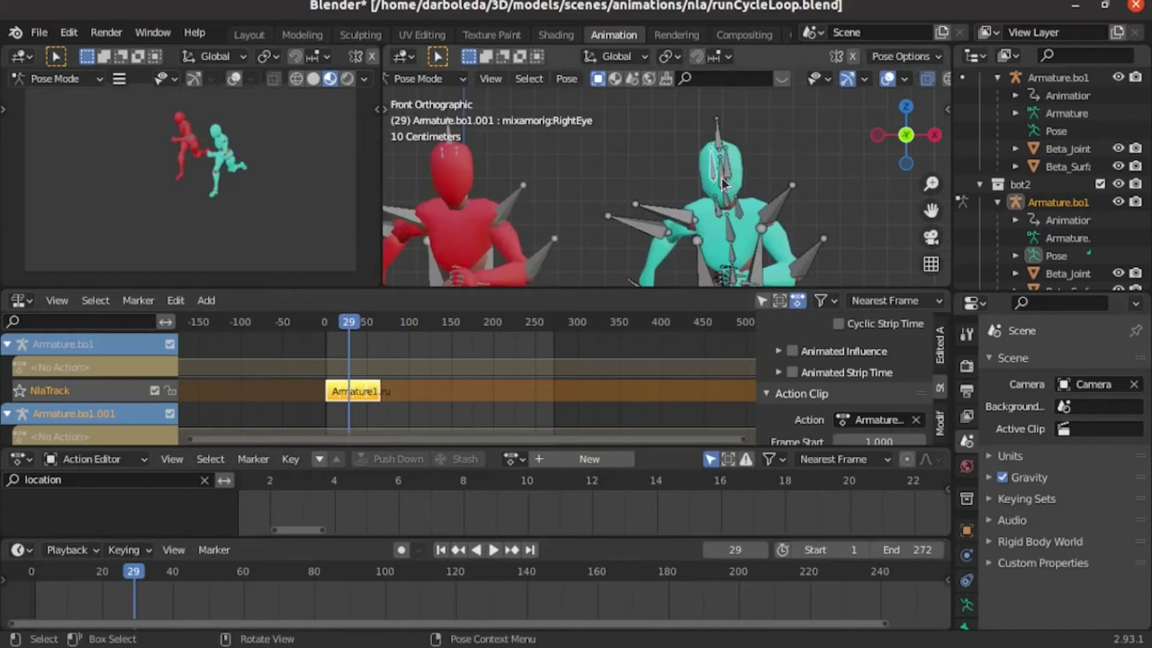
pyautogui.click(722, 178)
pyautogui.scroll(2, 721, 177)
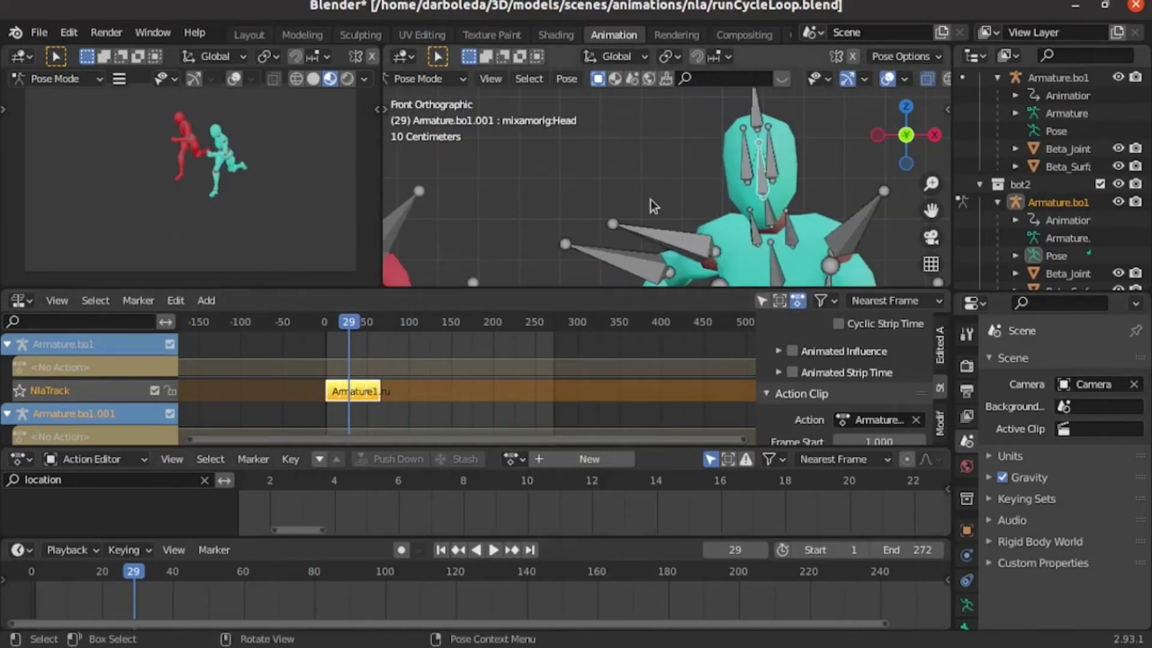
# - Key the head's Location & Rotation at frame 29, then rotate it 71.56° about Z at frame 50
pyautogui.press('i')
pyautogui.click(618, 249)
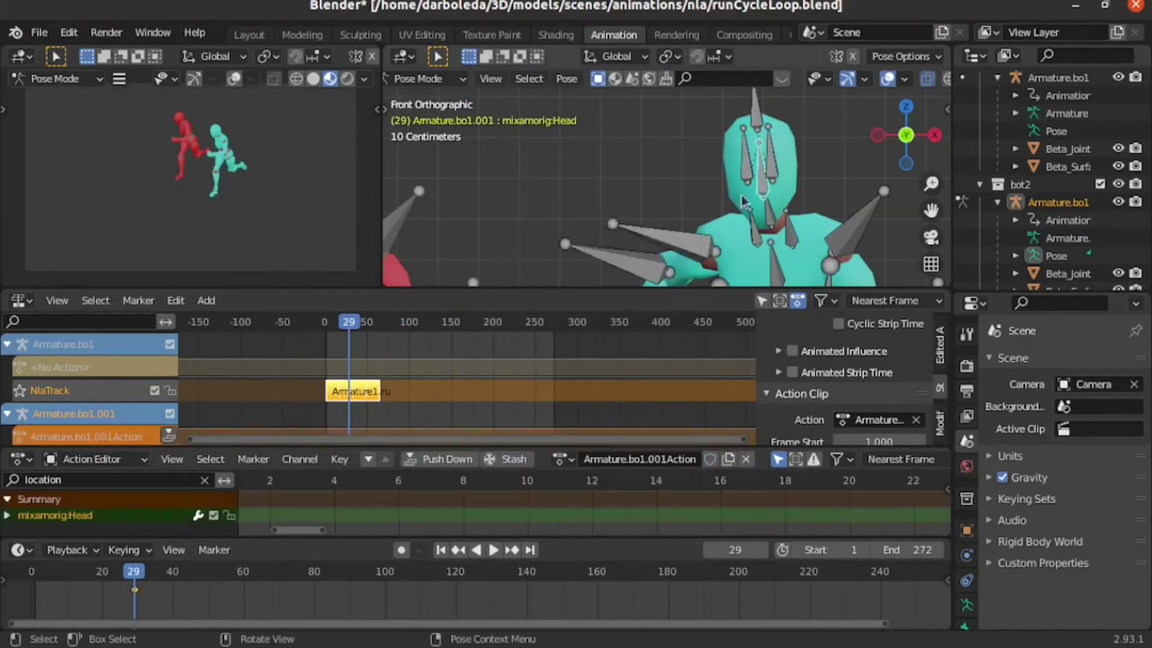
pyautogui.click(367, 327)
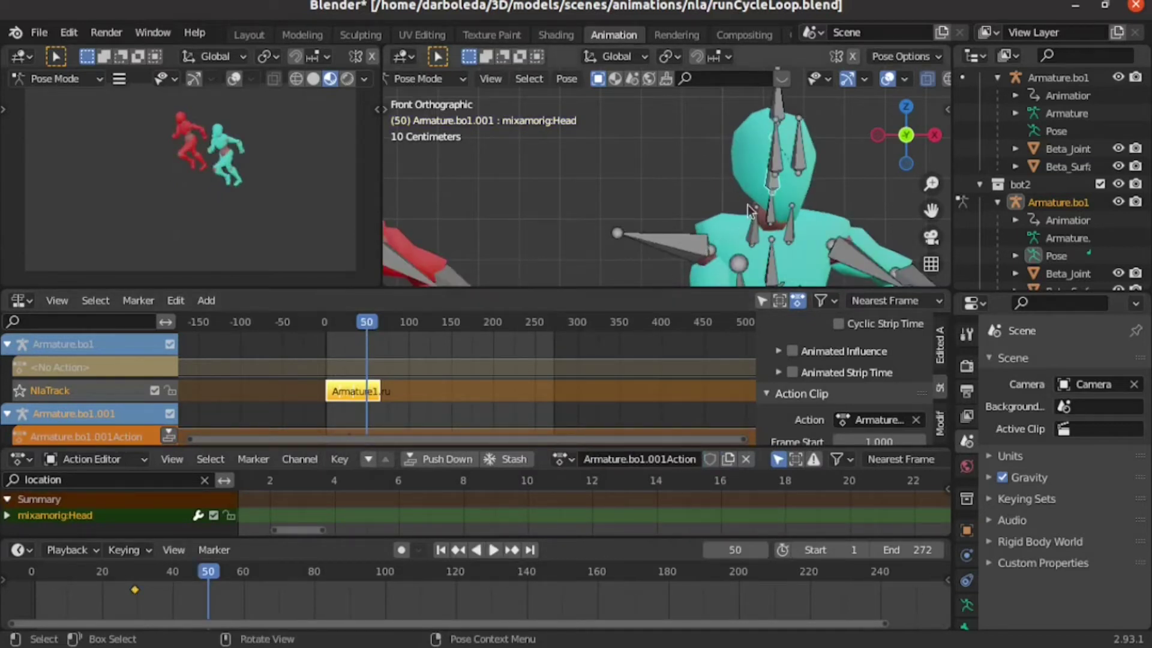
pyautogui.press('r')
pyautogui.press('z')
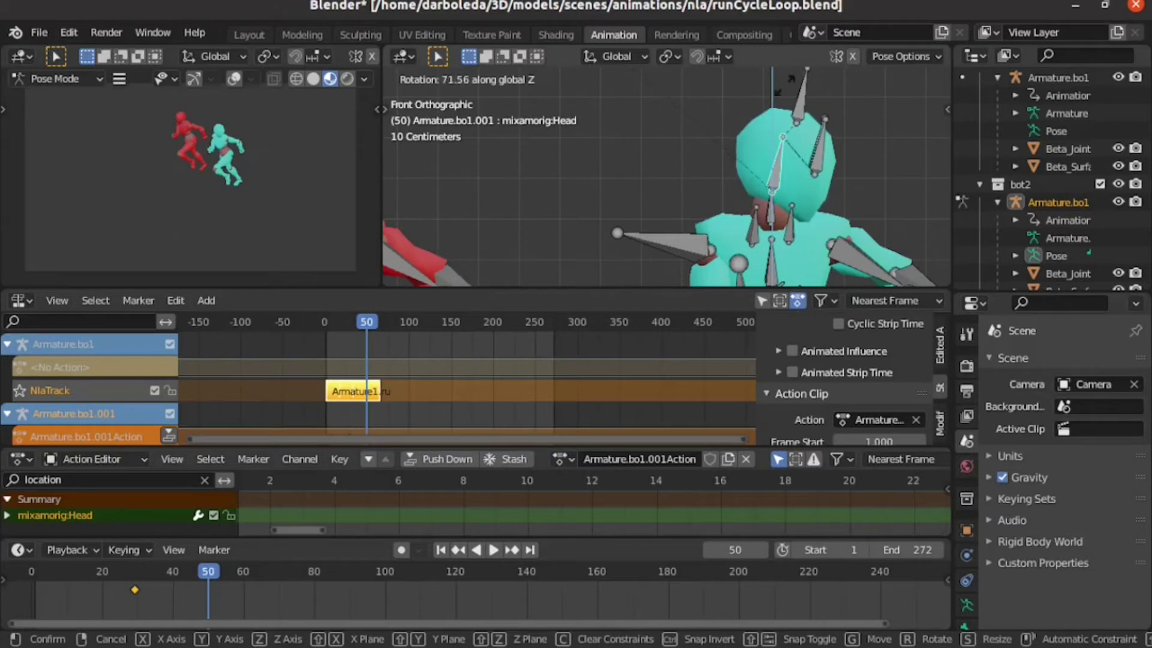
pyautogui.click(635, 81)
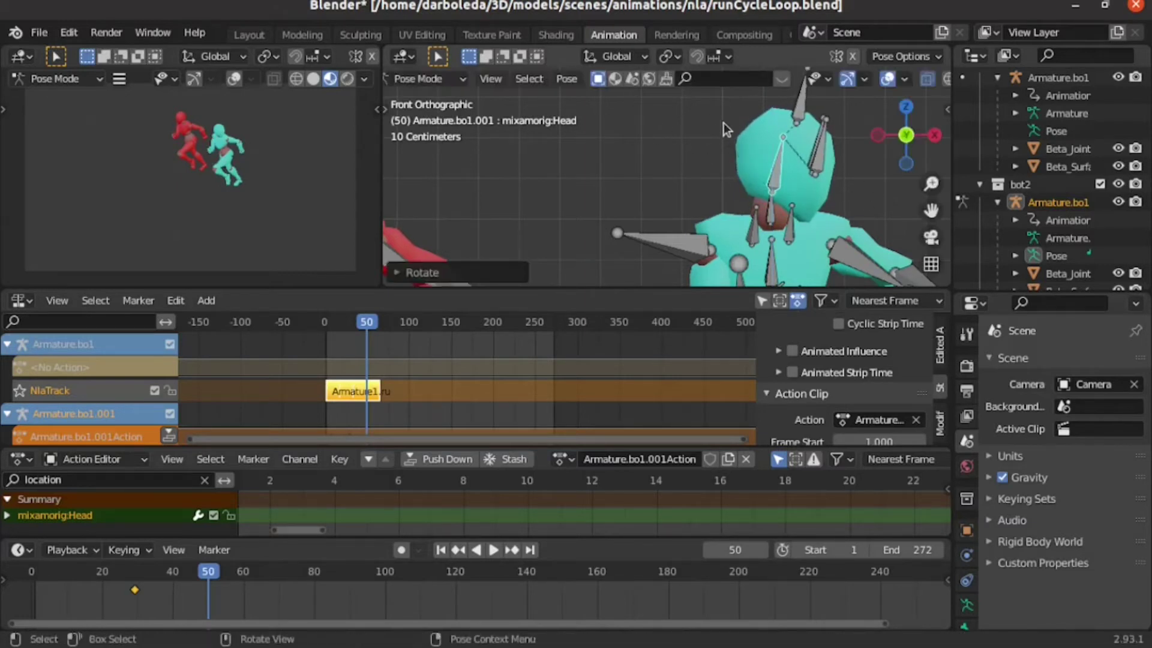
# - Key the turned head pose at frame 50, push the action onto NlaTrack.001, and return to frame 0
pyautogui.press('k')
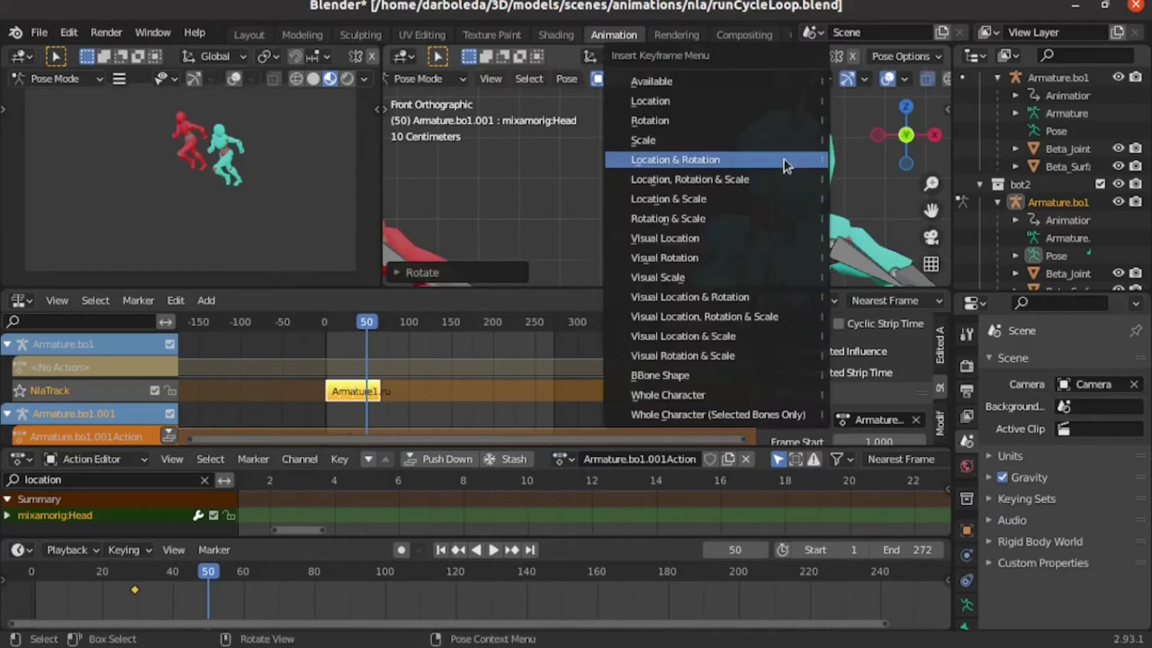
pyautogui.click(785, 159)
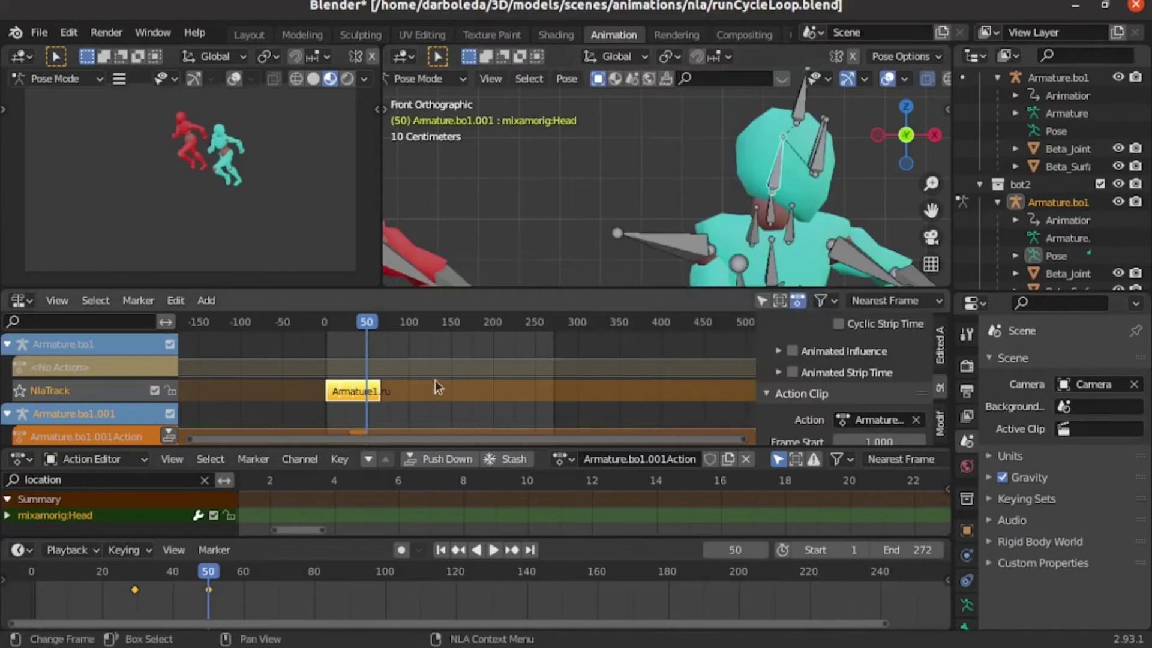
pyautogui.moveTo(492, 284); pyautogui.dragTo(492, 277)
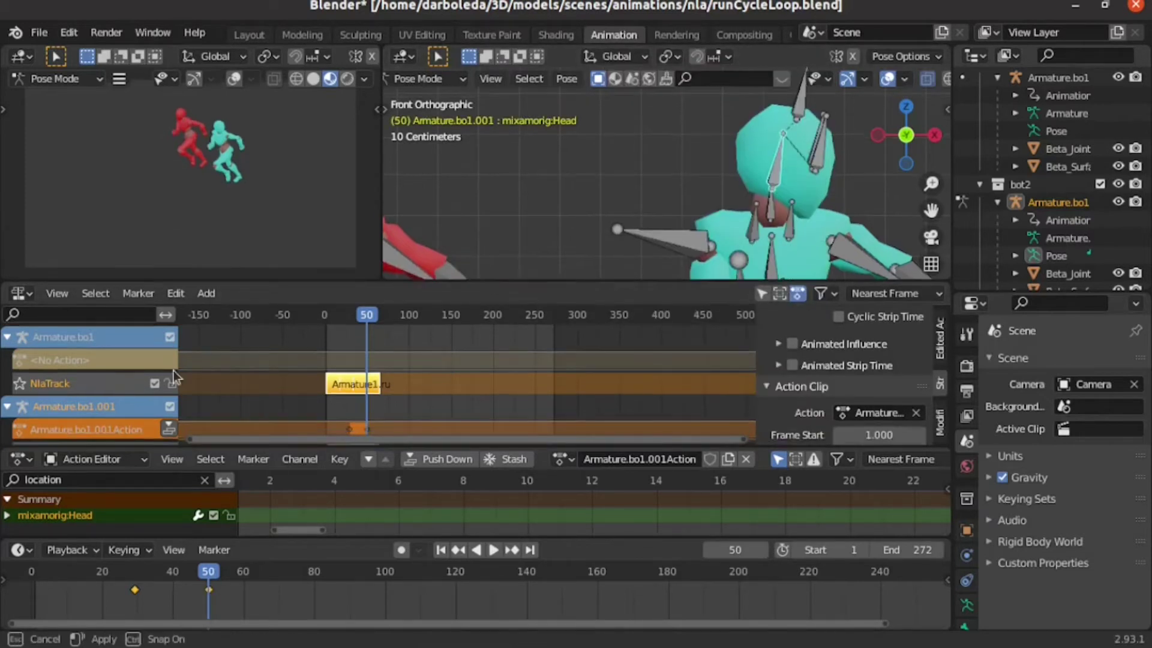
pyautogui.scroll(-2, 174, 371)
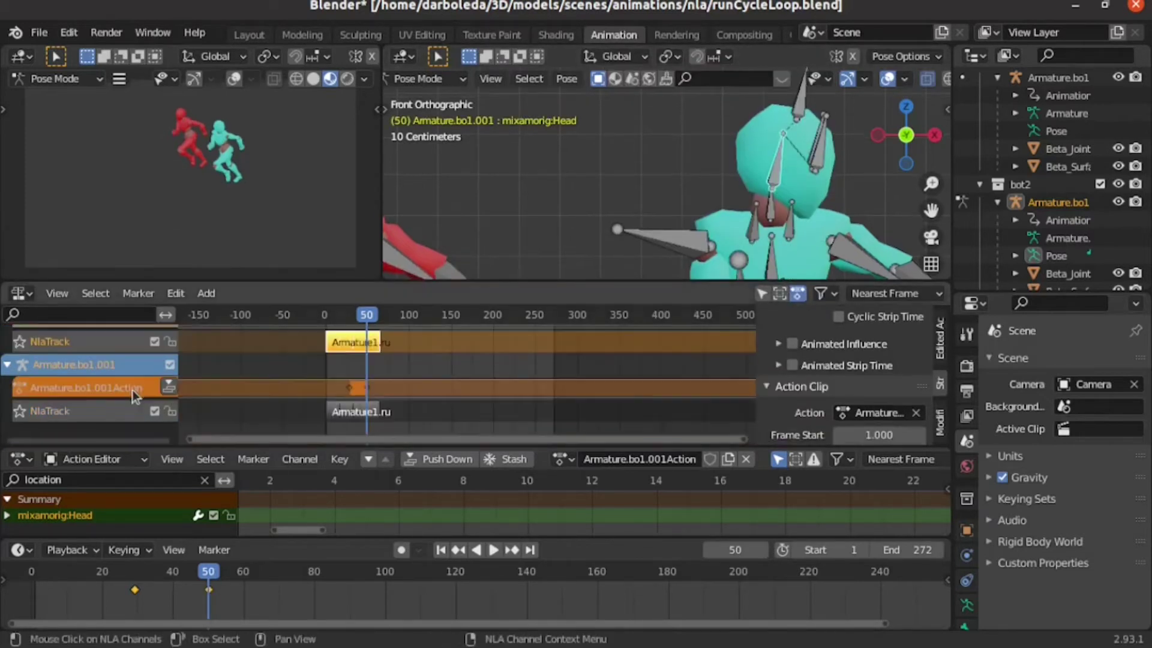
pyautogui.click(168, 388)
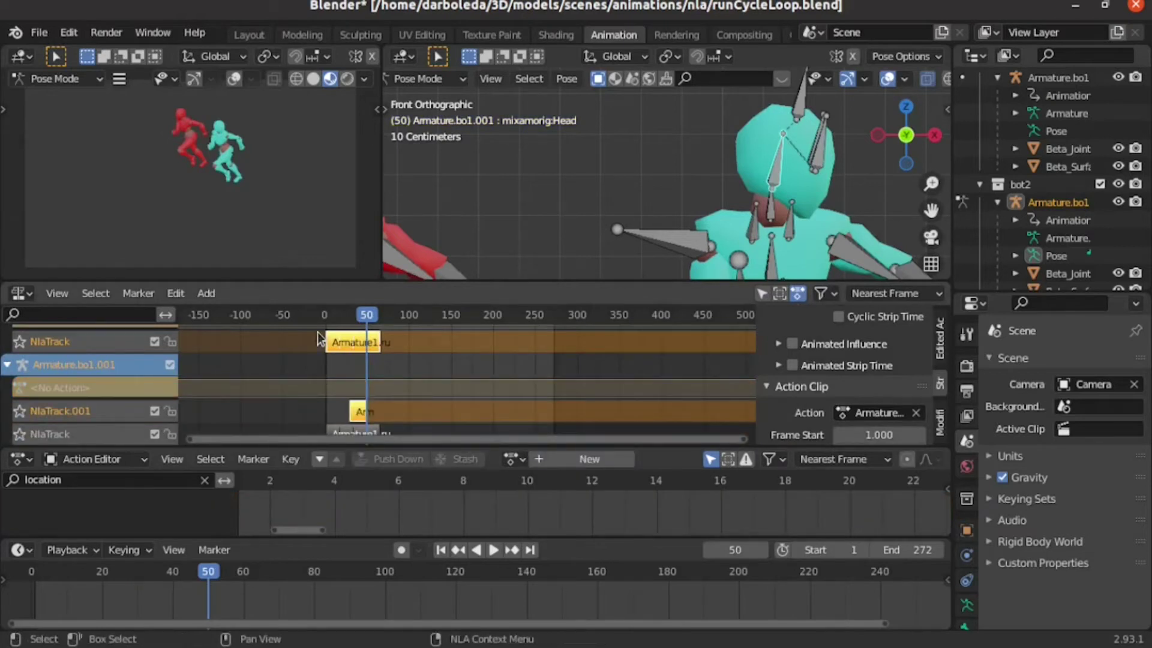
pyautogui.click(324, 314)
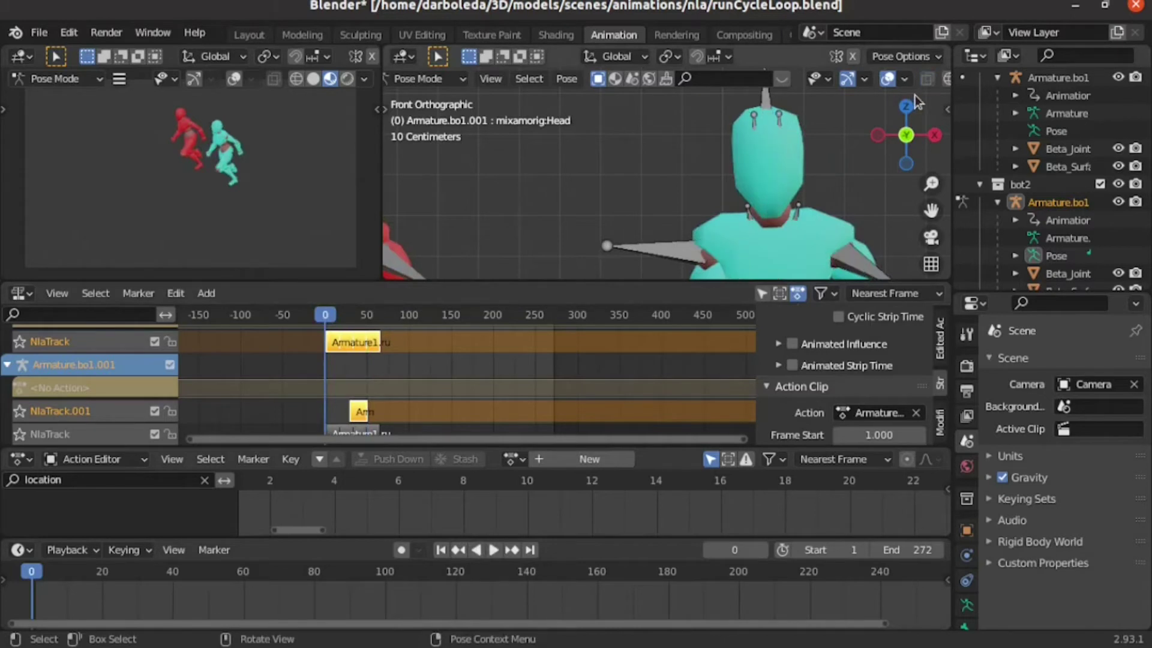
# - Play the head turn, then make the frames 29–50 head strip on NlaTrack.001 active and view its settings
pyautogui.press('space')
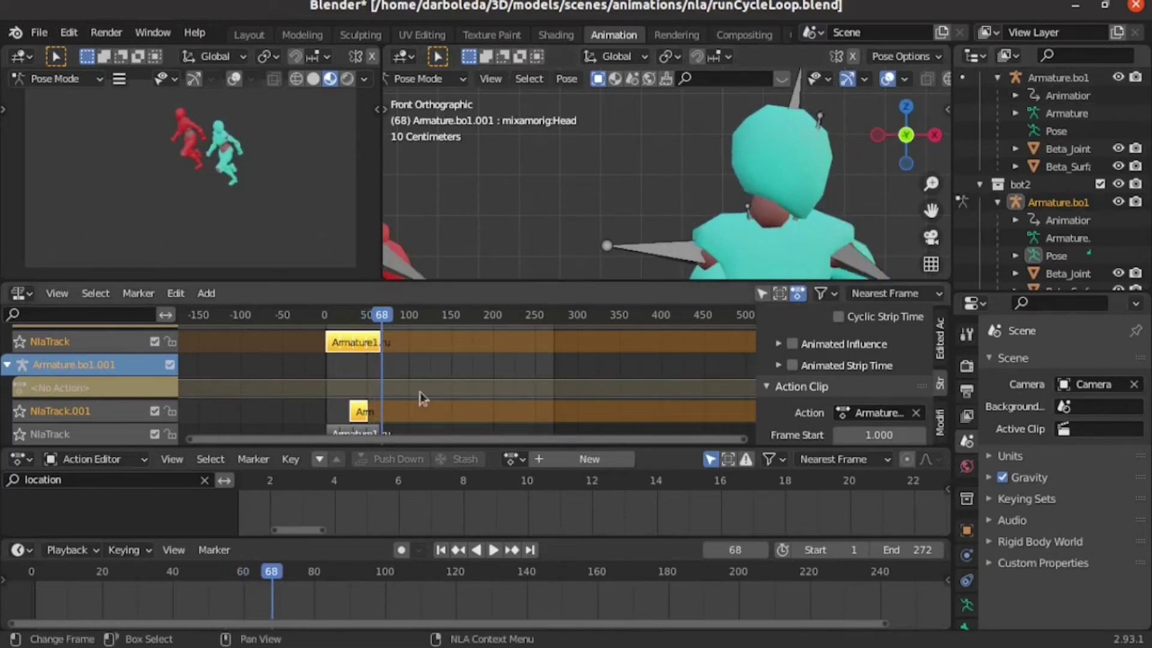
pyautogui.click(362, 411)
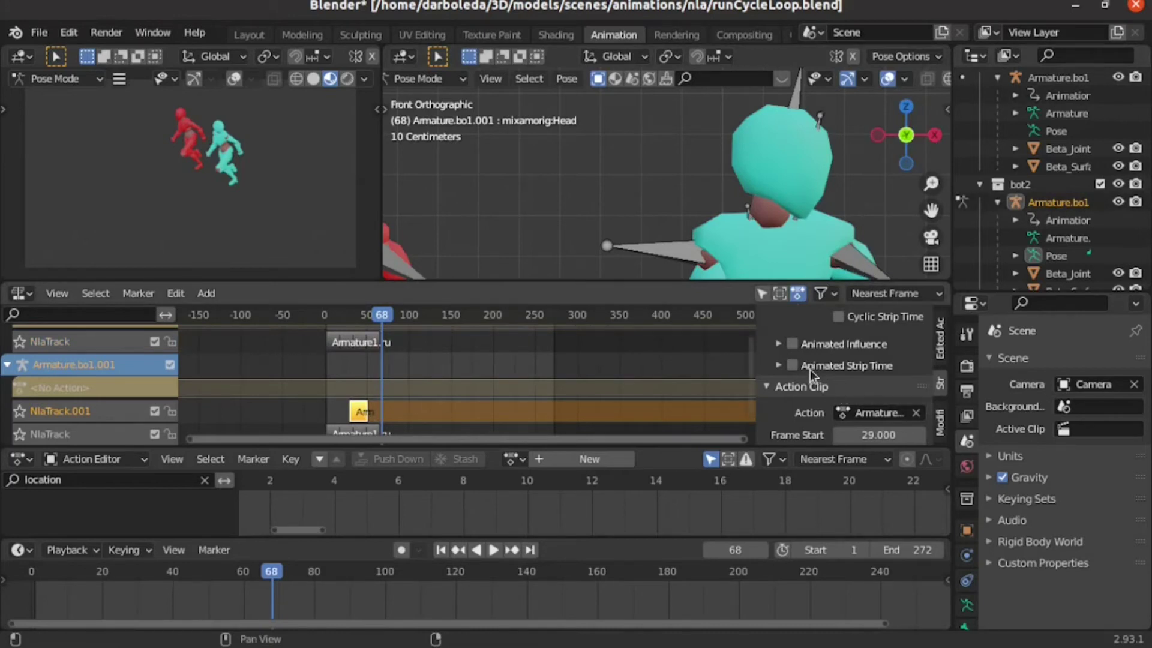
pyautogui.scroll(-4, 810, 369)
pyautogui.scroll(1, 807, 371)
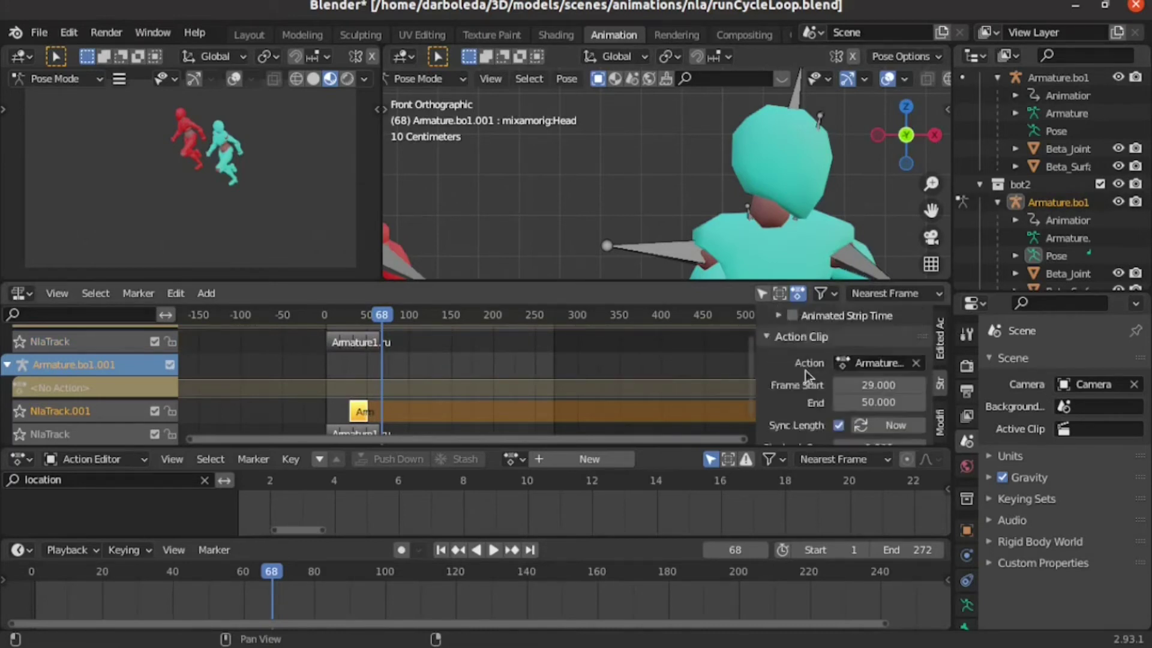
pyautogui.scroll(3, 806, 370)
pyautogui.scroll(3, 805, 372)
# - Set the head-turn strip's extrapolation to Nothing and blending to Combine
pyautogui.scroll(-2, 805, 369)
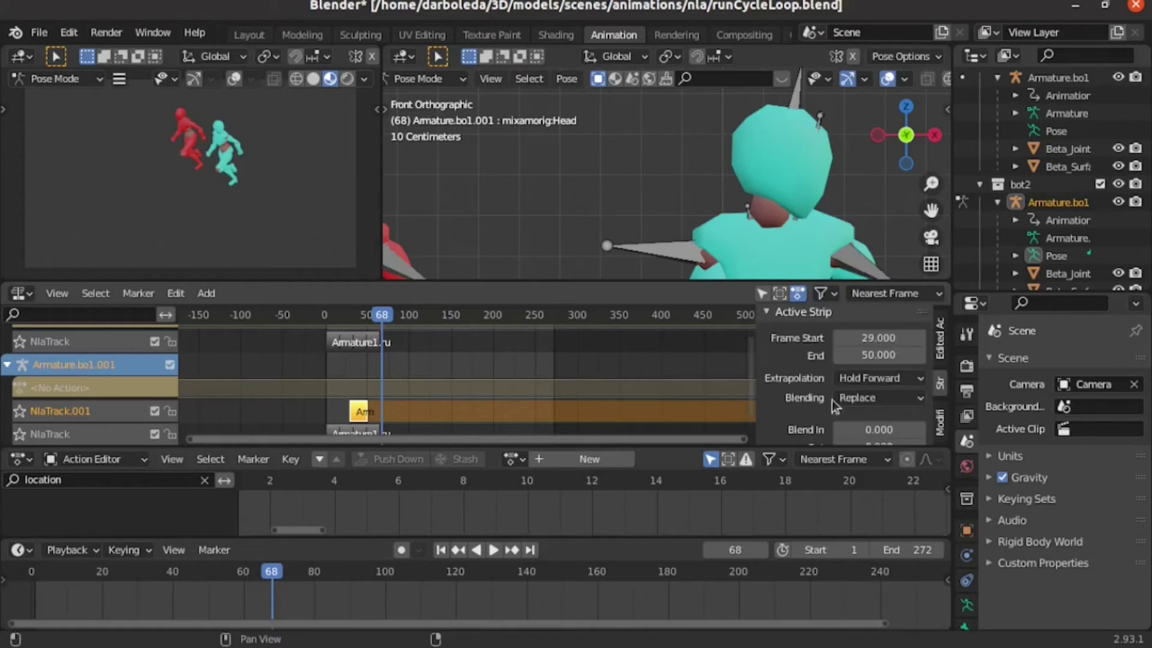
pyautogui.click(873, 378)
pyautogui.click(869, 397)
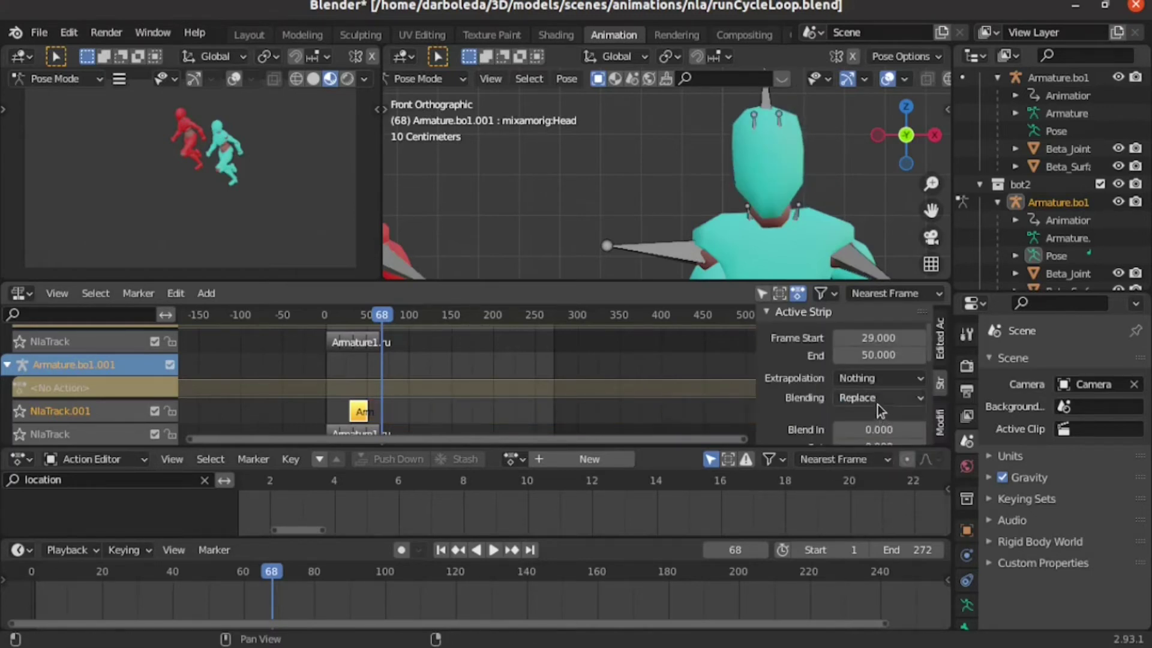
pyautogui.click(877, 401)
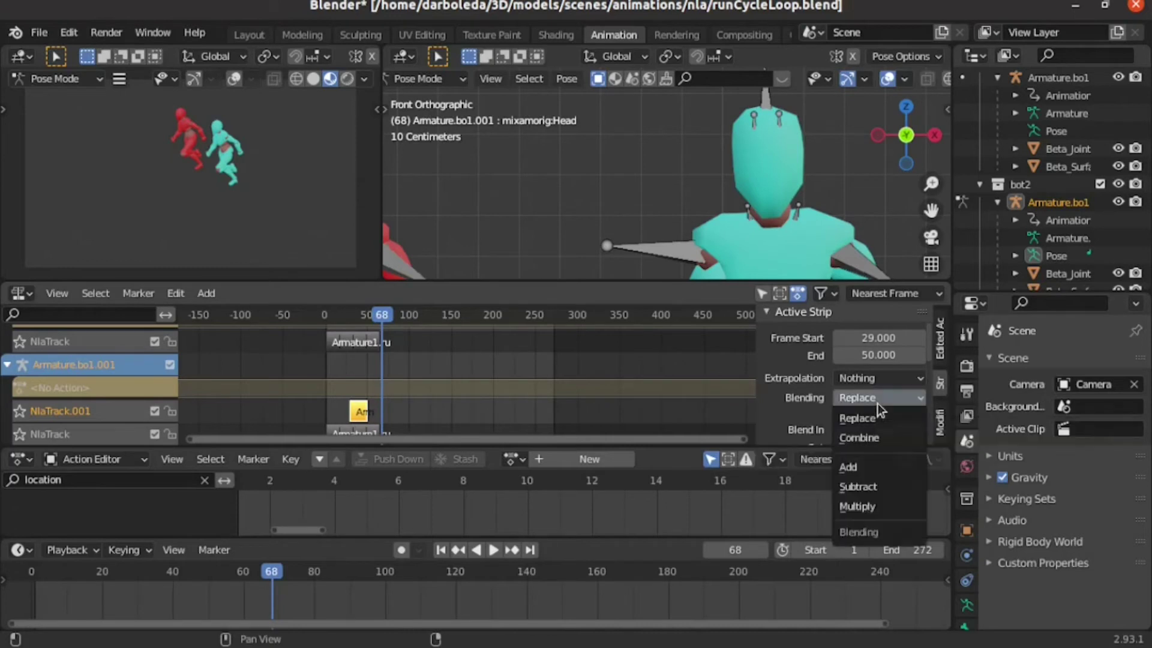
pyautogui.click(880, 441)
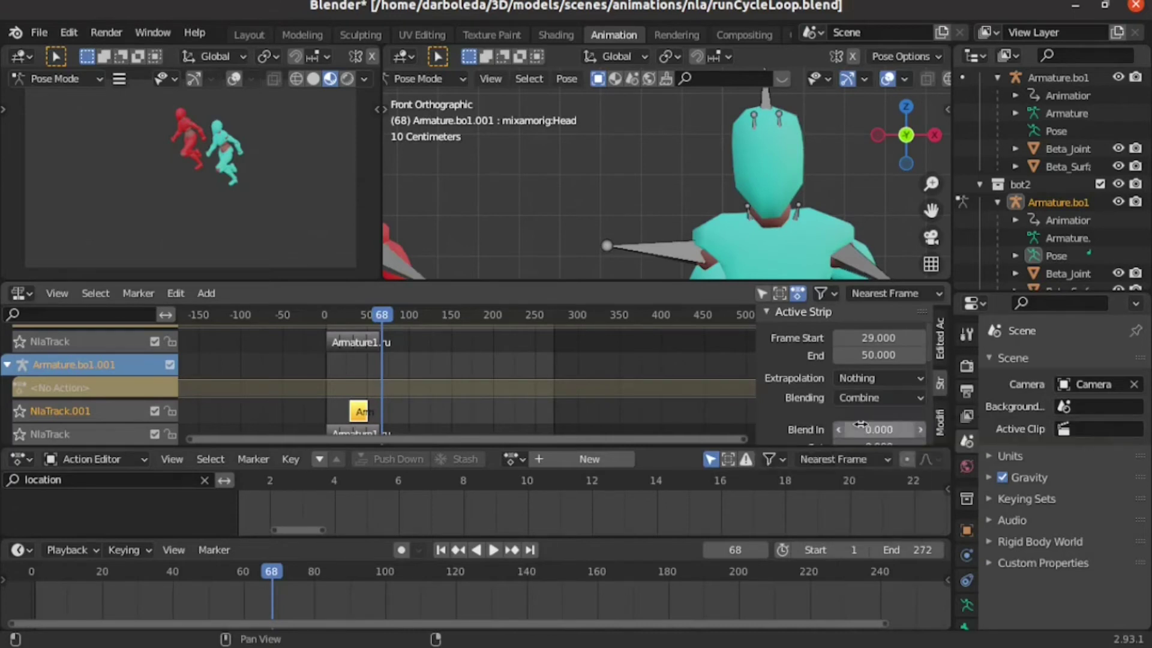
# - Replay from frame 1, stop at frame 76, and reselect the head strip to view its blend settings
pyautogui.click(325, 319)
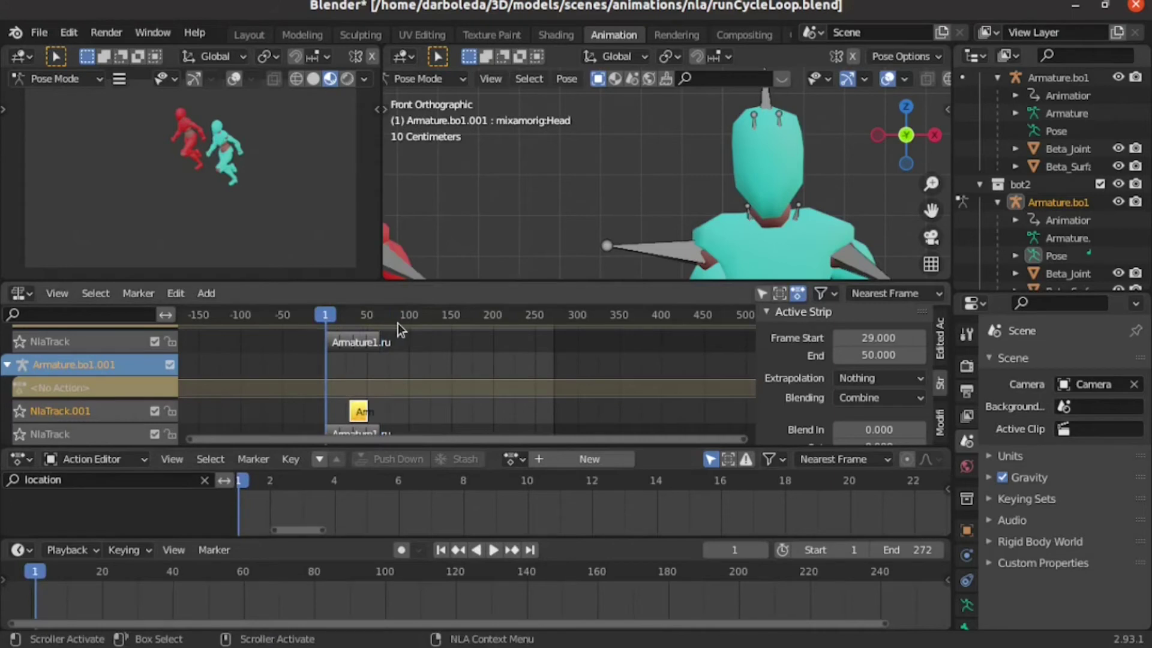
pyautogui.press('space')
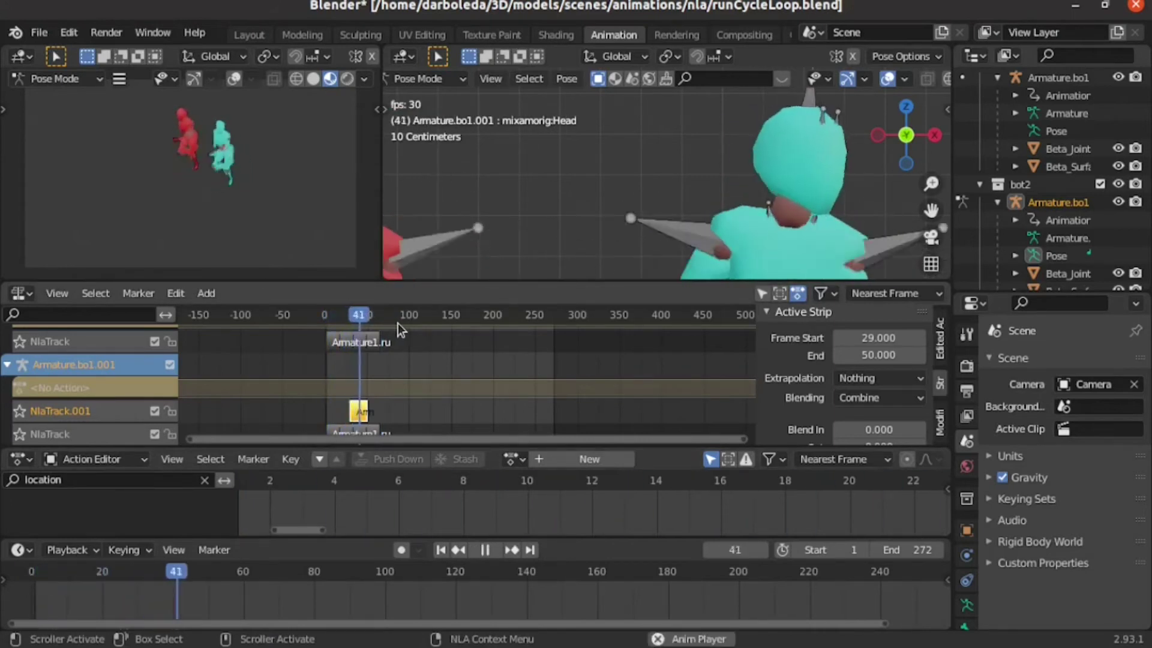
pyautogui.press('space')
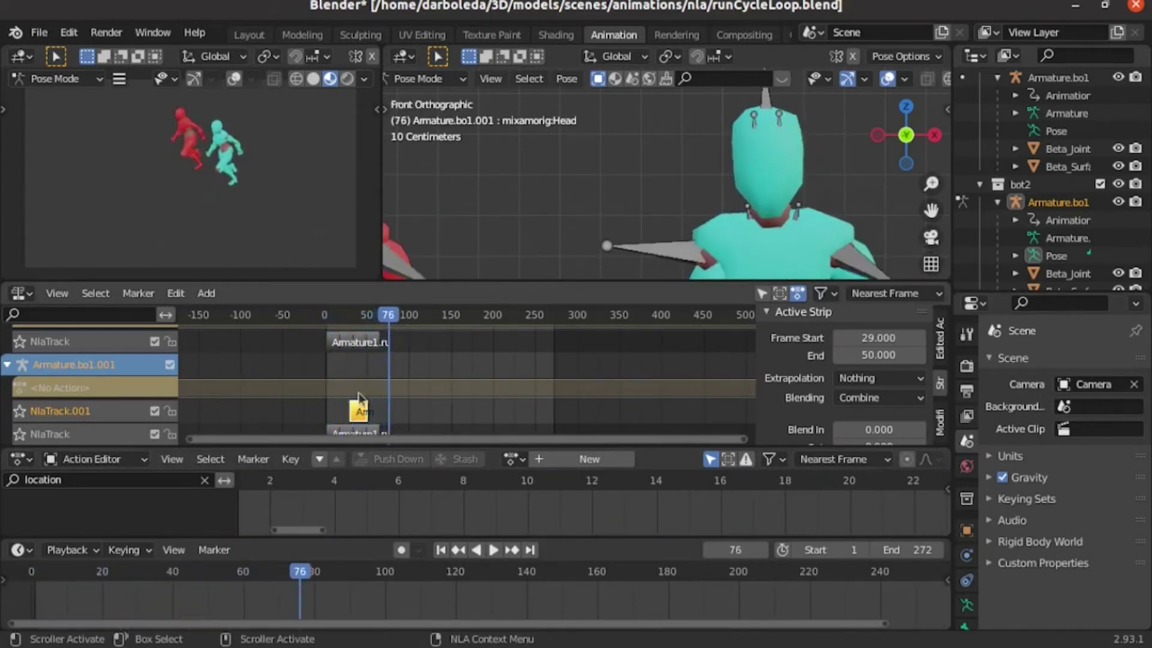
pyautogui.click(359, 414)
pyautogui.scroll(-2, 808, 369)
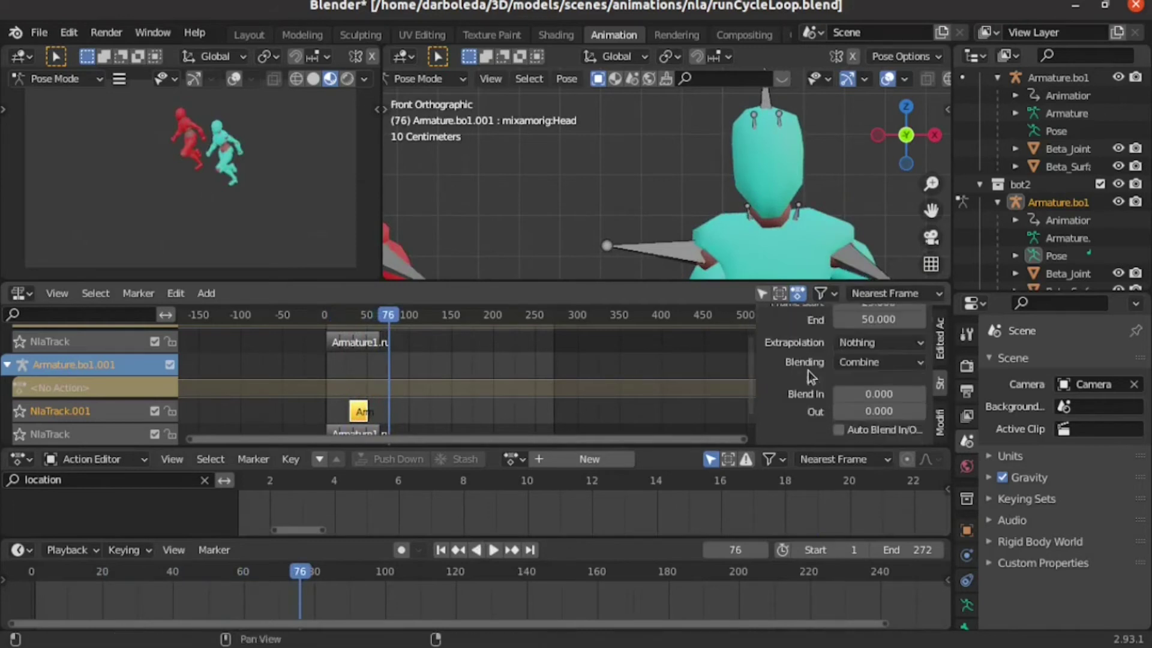
pyautogui.scroll(-3, 810, 366)
pyautogui.scroll(-3, 809, 366)
pyautogui.scroll(-2, 809, 366)
pyautogui.scroll(-2, 810, 367)
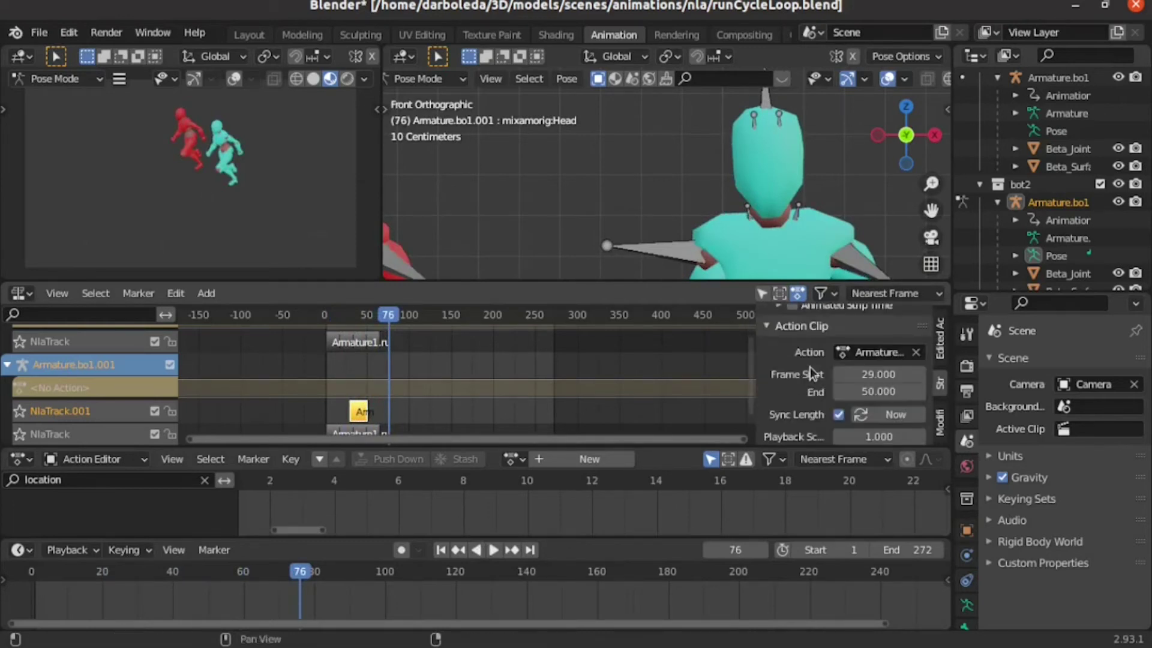
pyautogui.scroll(-1, 793, 376)
pyautogui.scroll(1, 795, 376)
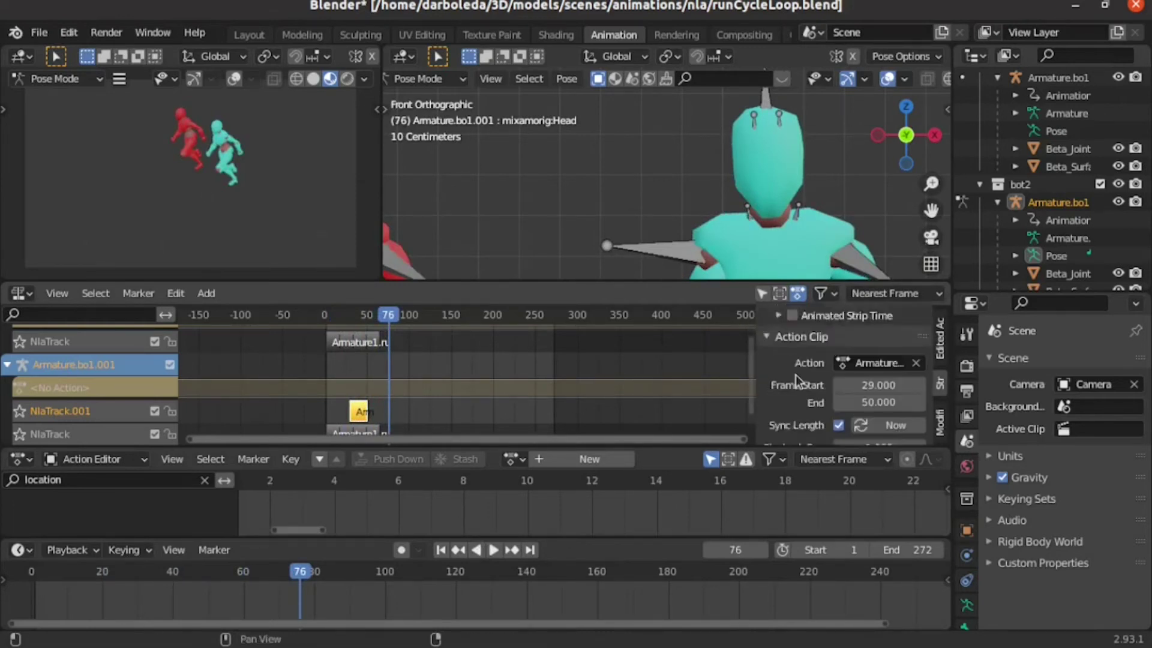
pyautogui.scroll(6, 797, 374)
pyautogui.scroll(3, 798, 374)
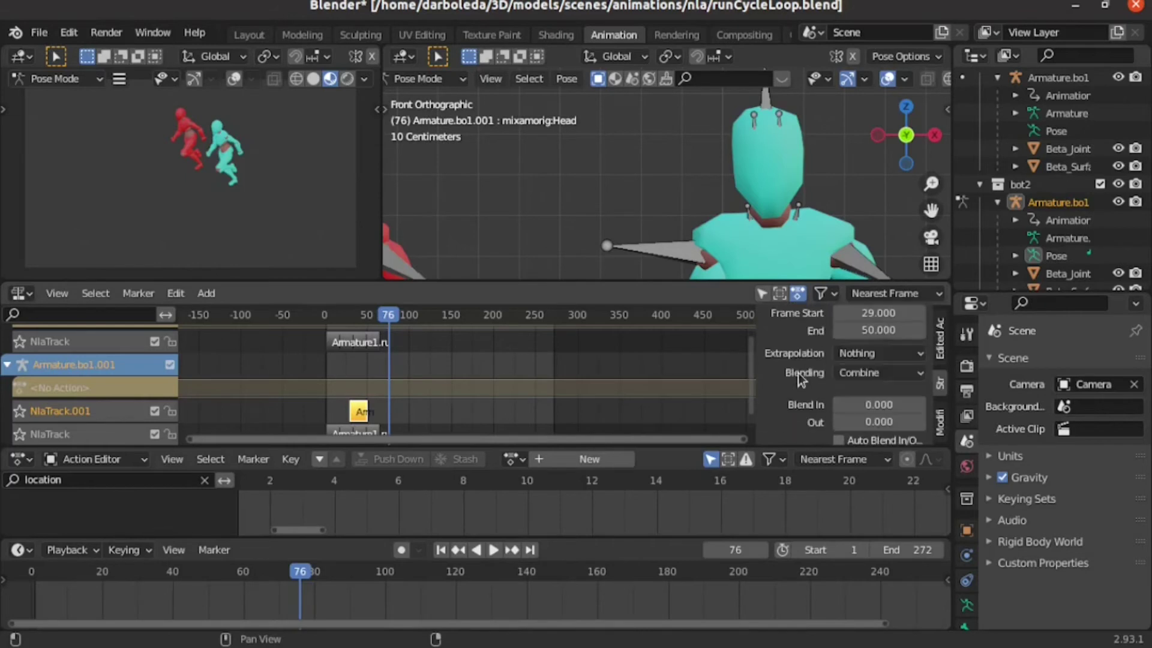
# - Set the head strip's Blend Out to 10, preview from the start, and make the NLA editor taller
pyautogui.click(865, 418)
pyautogui.write('10.000')
pyautogui.press('Return')
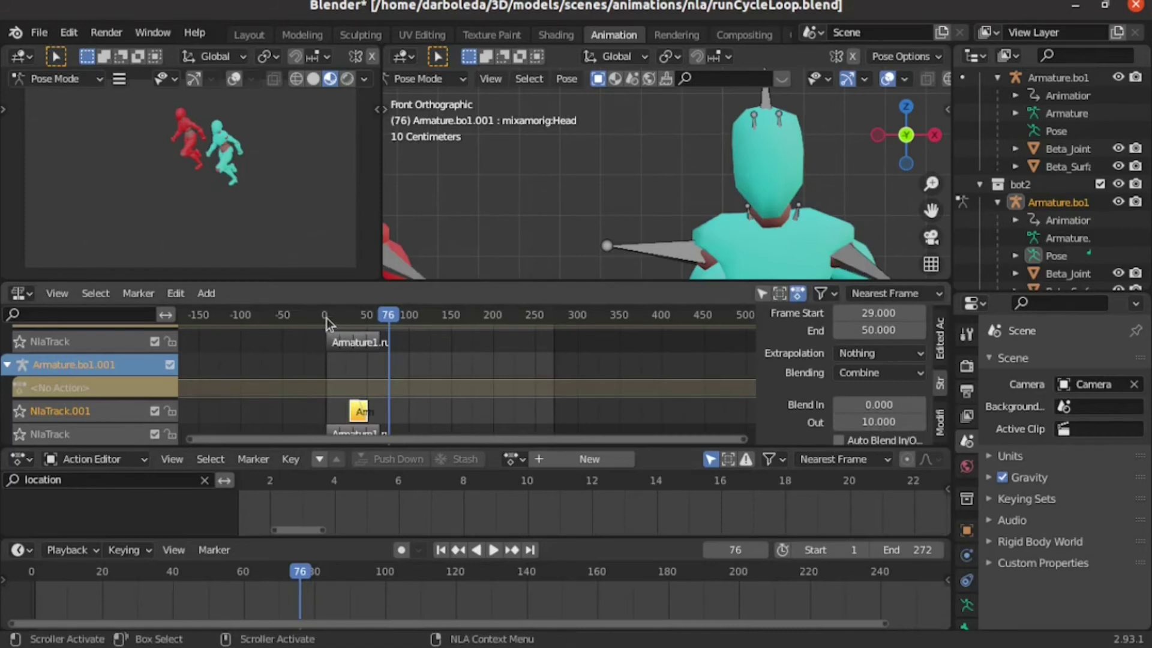
pyautogui.hotkey('shift', 'Left')
pyautogui.press('space')
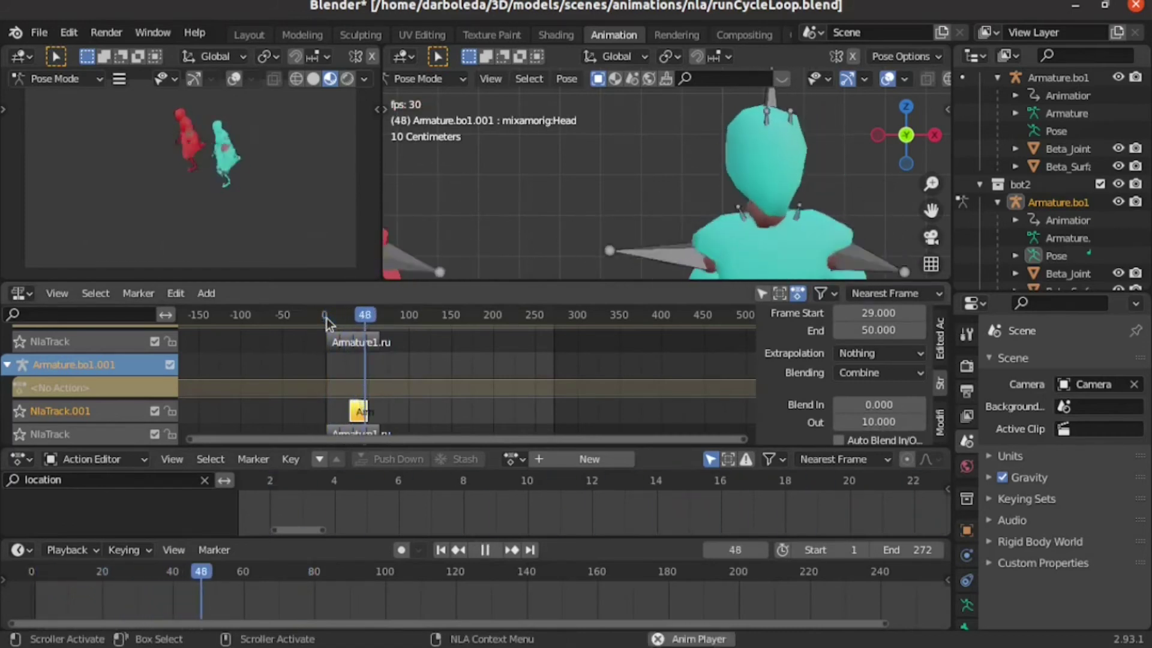
pyautogui.press('space')
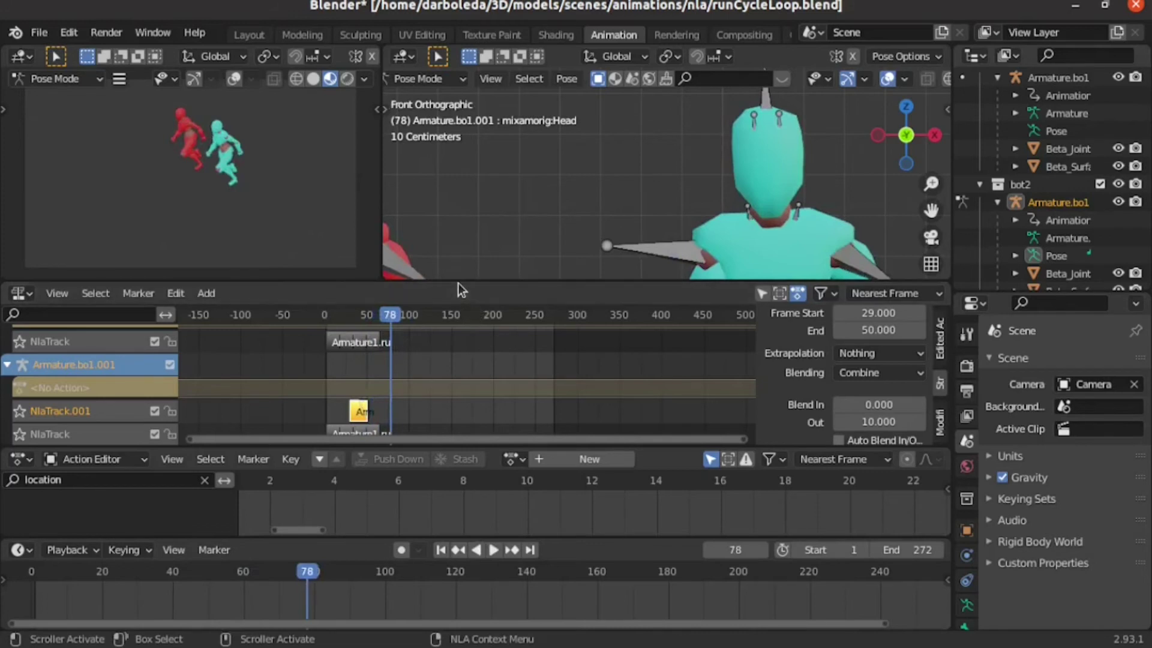
pyautogui.moveTo(458, 282)
pyautogui.mouseDown()
pyautogui.moveTo(474, 228)
pyautogui.moveTo(492, 213)
pyautogui.mouseUp()
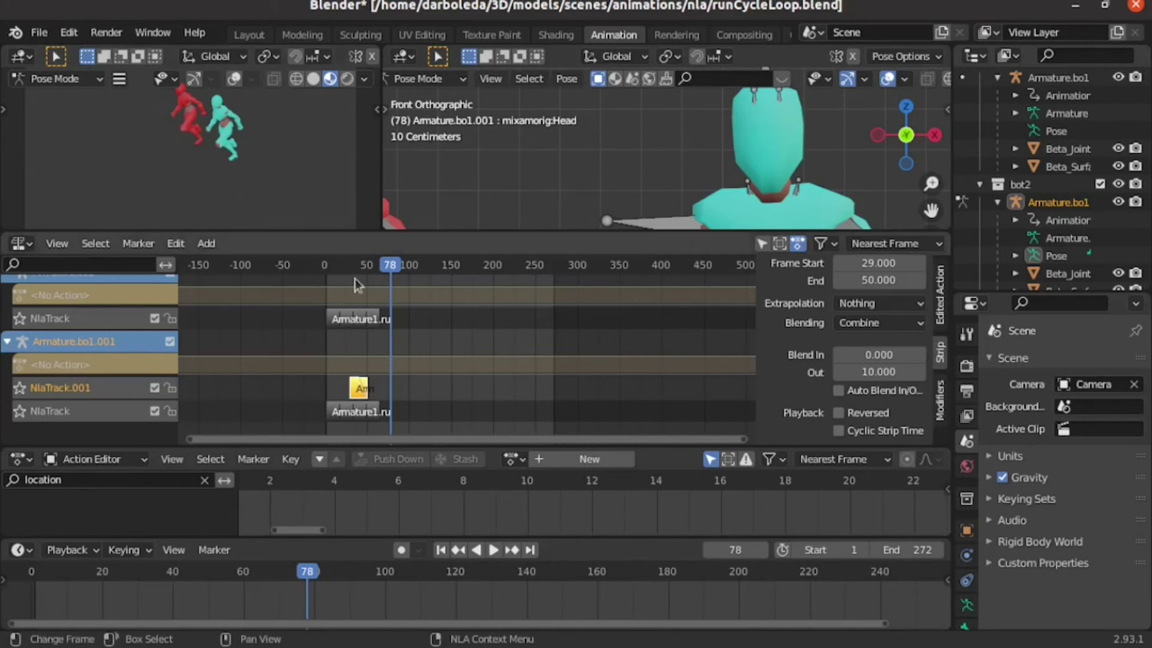
# - Assign Armature1.run to the red rig and push it down into a new NLA strip spanning frames 1–17
pyautogui.scroll(-4, 707, 113)
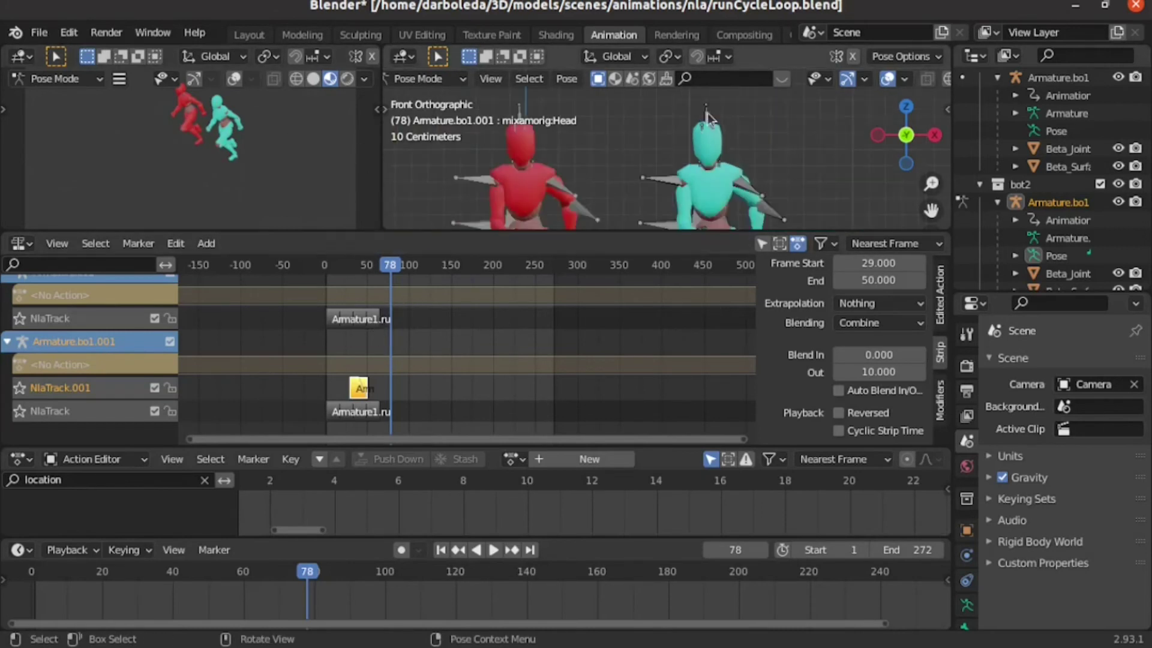
pyautogui.press('Tab')
pyautogui.press('Tab')
pyautogui.click(519, 459)
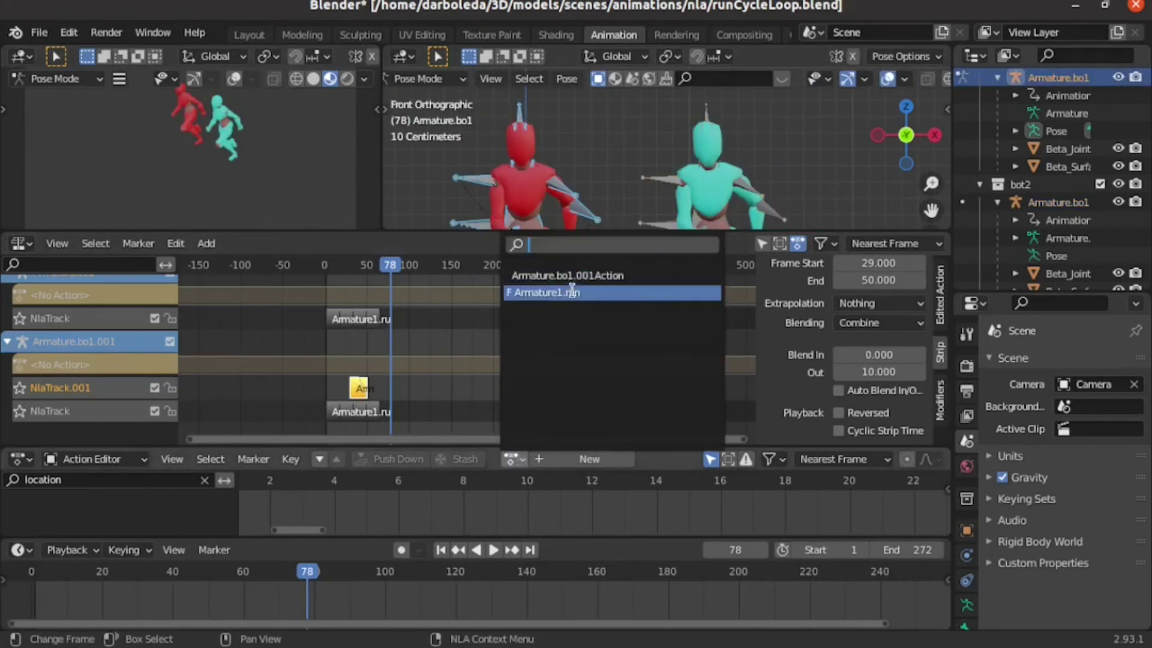
pyautogui.click(567, 290)
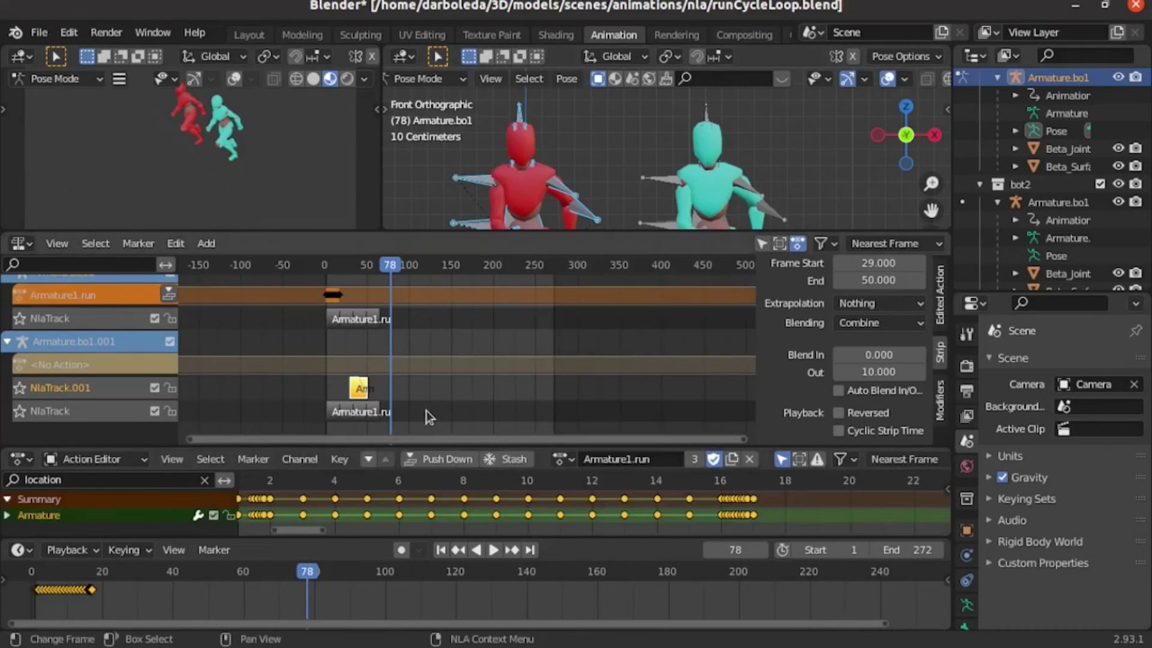
pyautogui.click(168, 294)
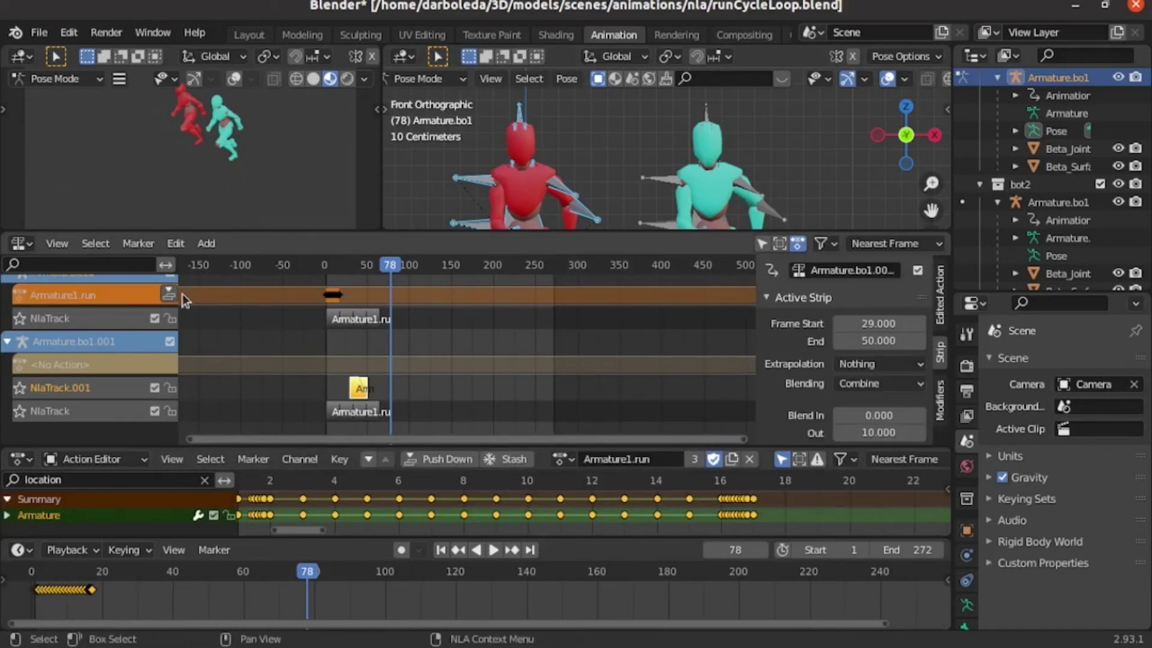
pyautogui.click(169, 293)
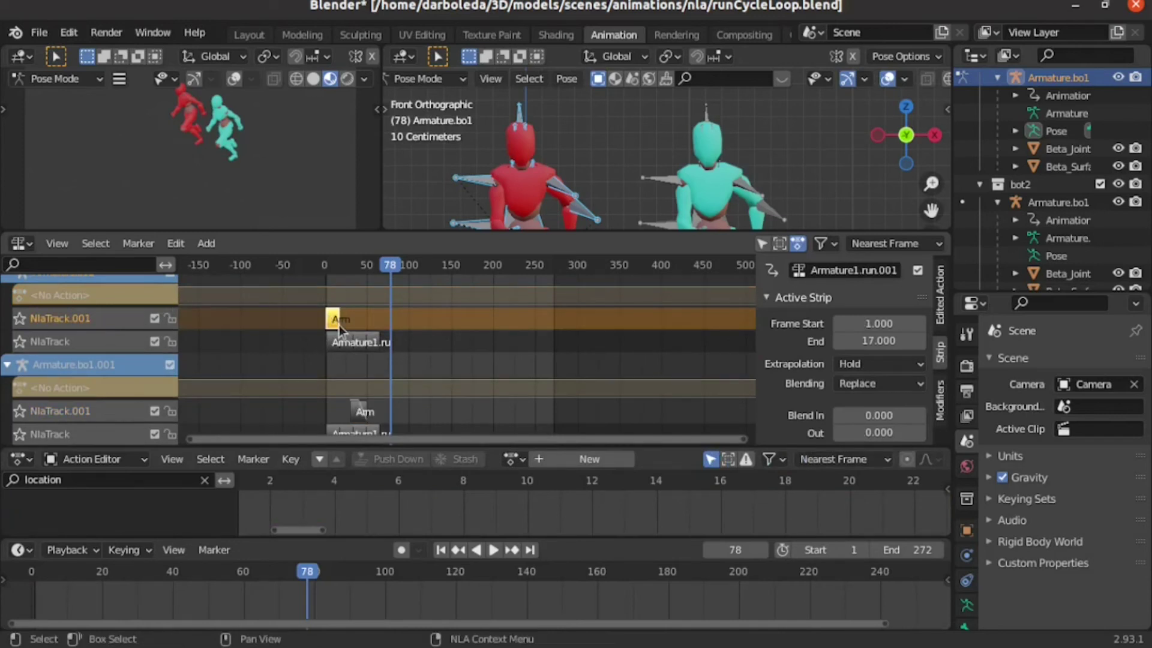
# - Move and scale the red rig's run strip so it spans frames 63–382
pyautogui.moveTo(339, 325); pyautogui.dragTo(389, 325)
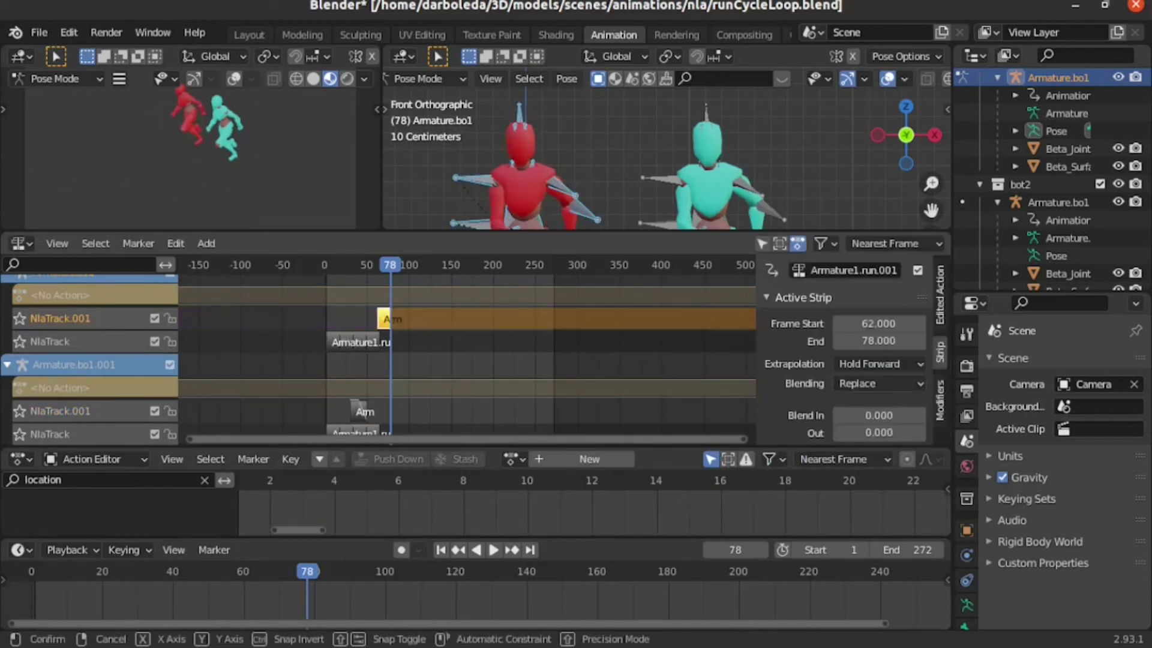
pyautogui.press('s')
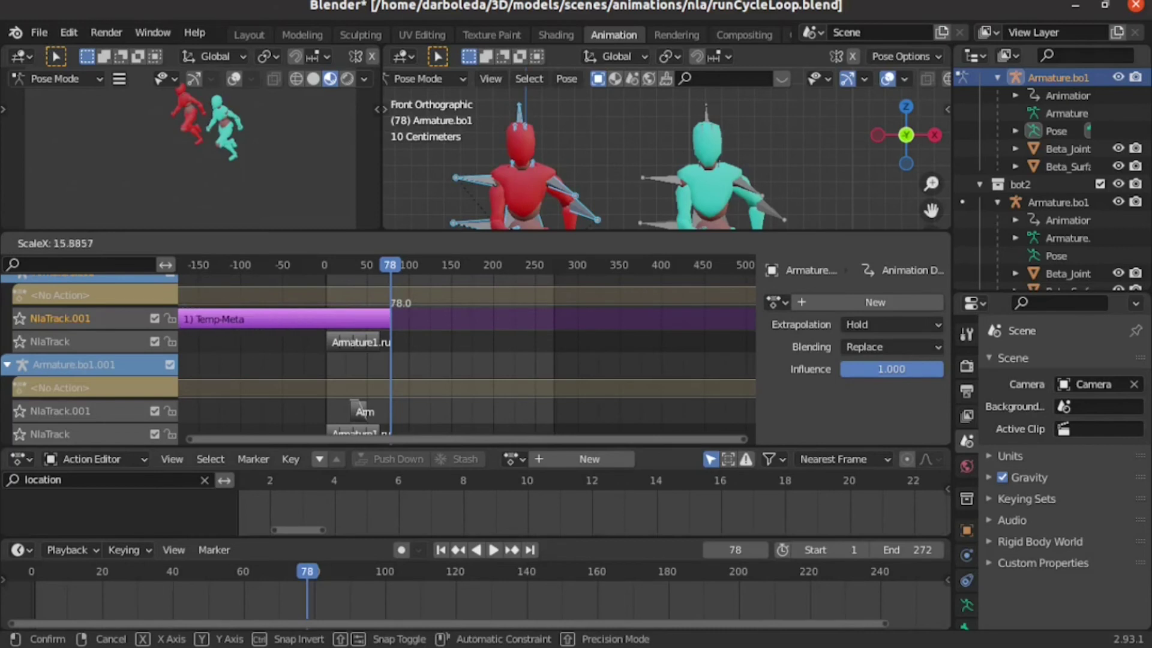
pyautogui.click(363, 324)
pyautogui.press('g')
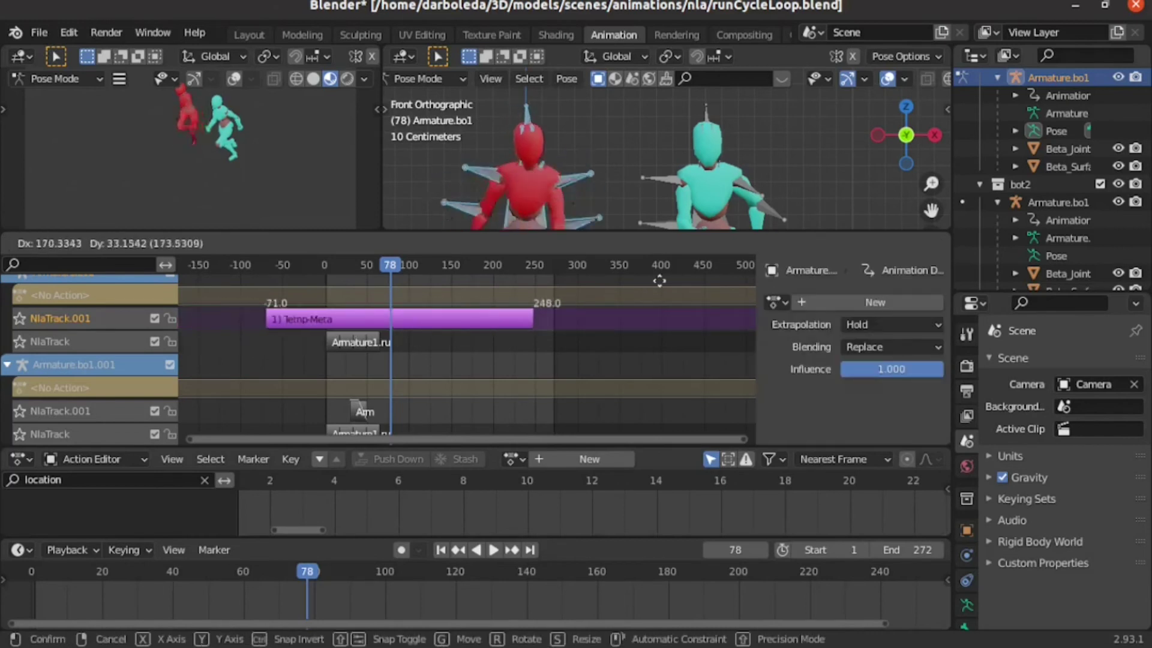
pyautogui.click(730, 262)
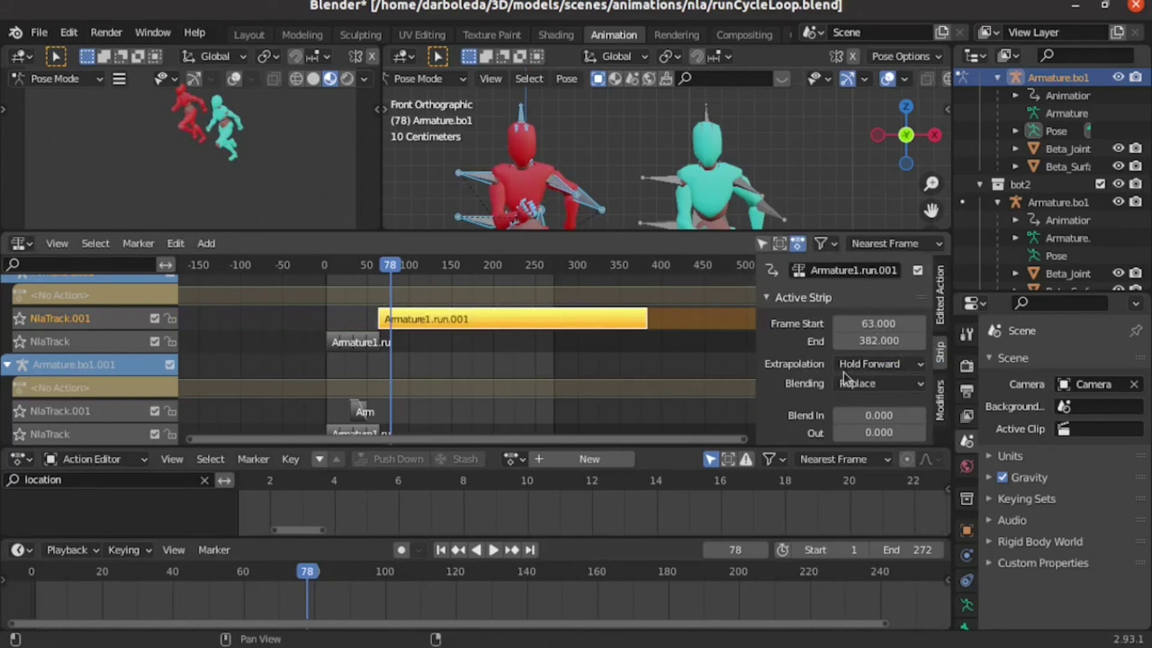
# - Set the run strip's Blend In to 10 frames
pyautogui.scroll(-3, 785, 377)
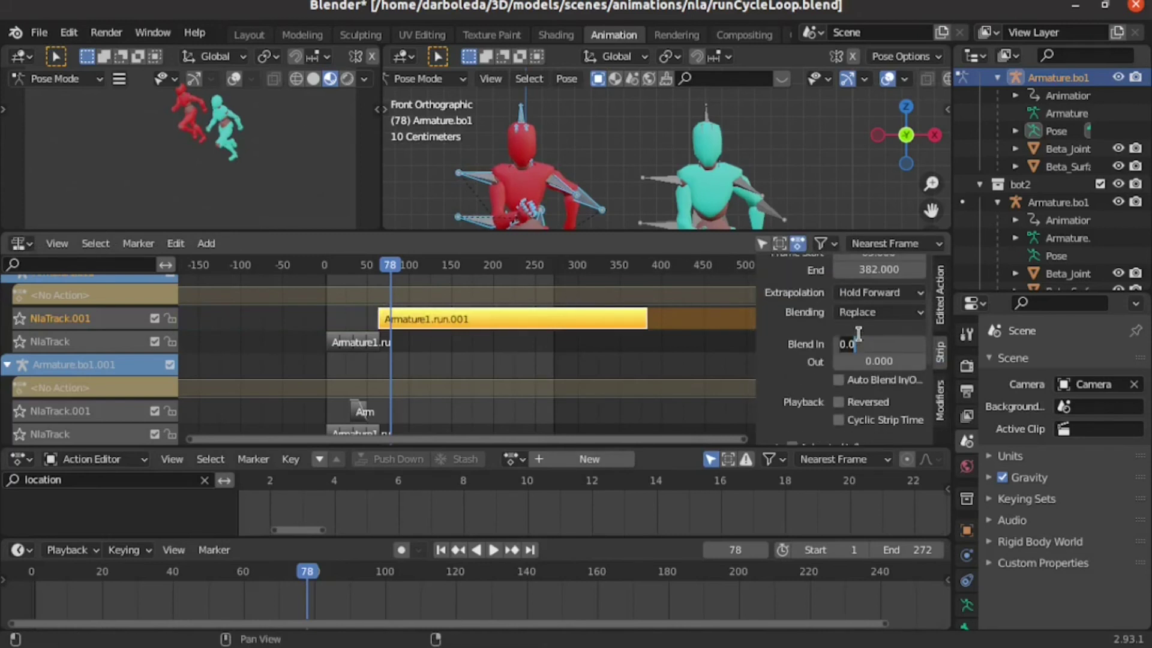
pyautogui.press('BackSpace')
pyautogui.press('BackSpace')
pyautogui.press('BackSpace')
pyautogui.write('10')
pyautogui.press('Return')
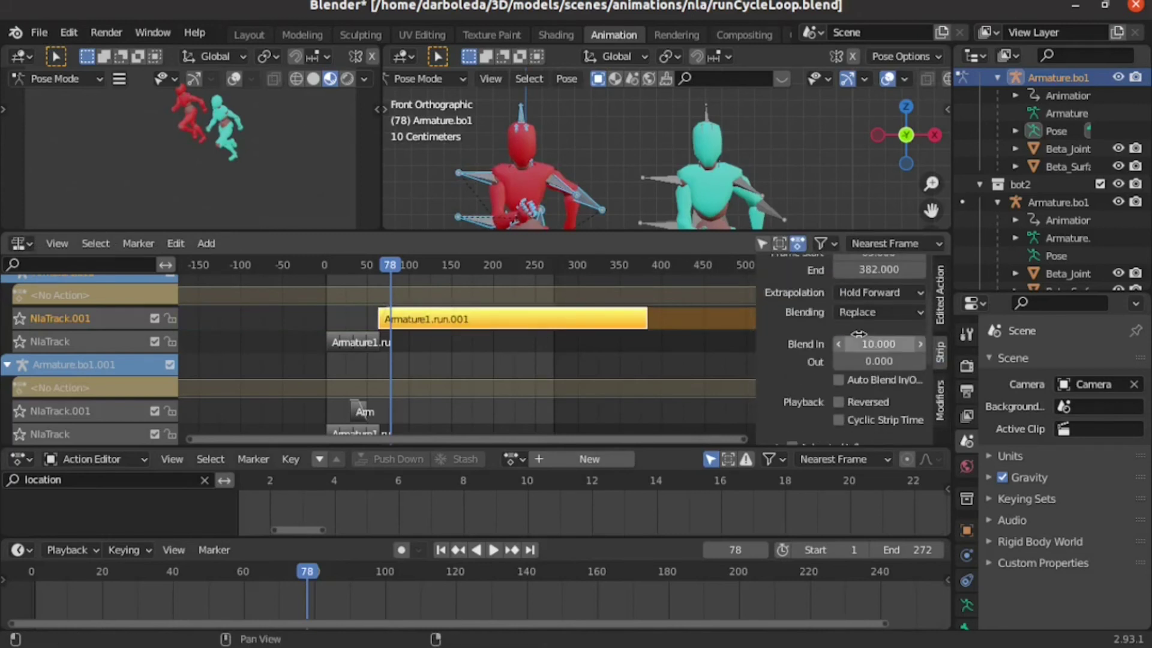
# - Return to frame 3, enlarge the 3D viewports, and play the animation to preview both rigs
pyautogui.click(327, 265)
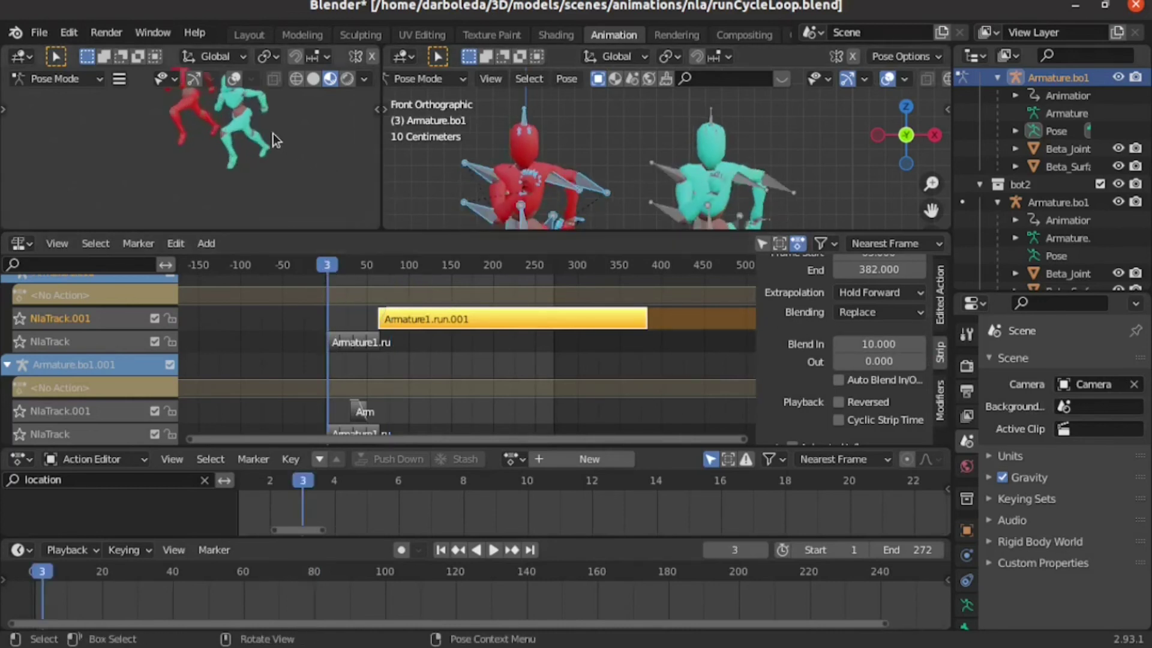
pyautogui.scroll(2, 279, 134)
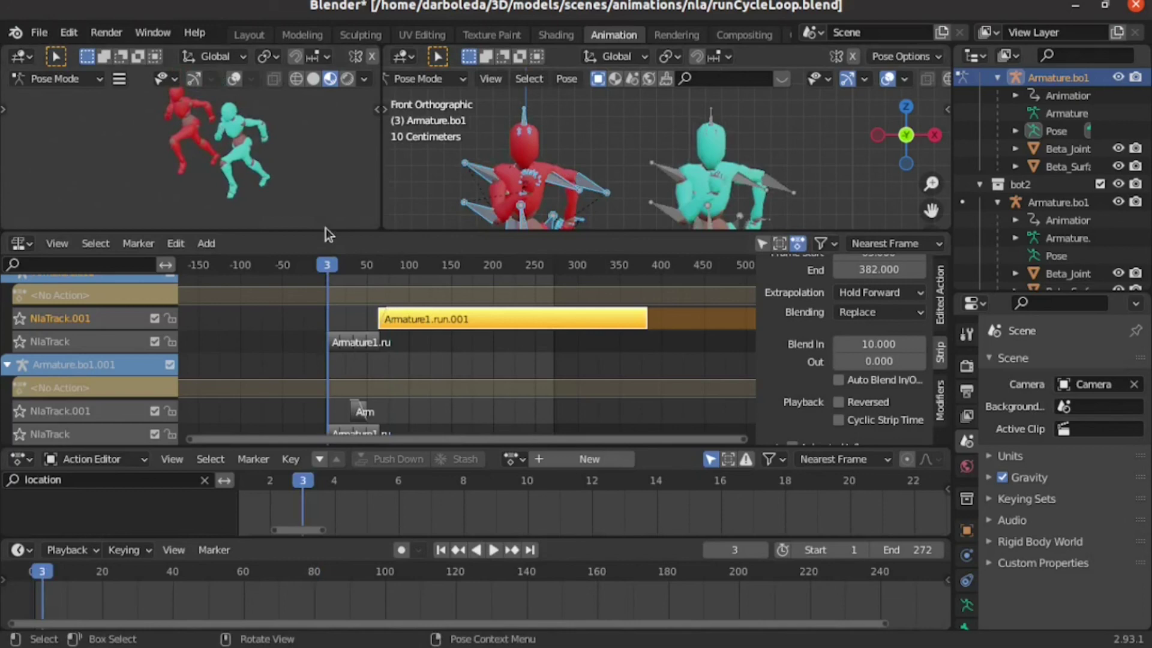
pyautogui.moveTo(328, 230); pyautogui.dragTo(321, 227)
pyautogui.press('Escape')
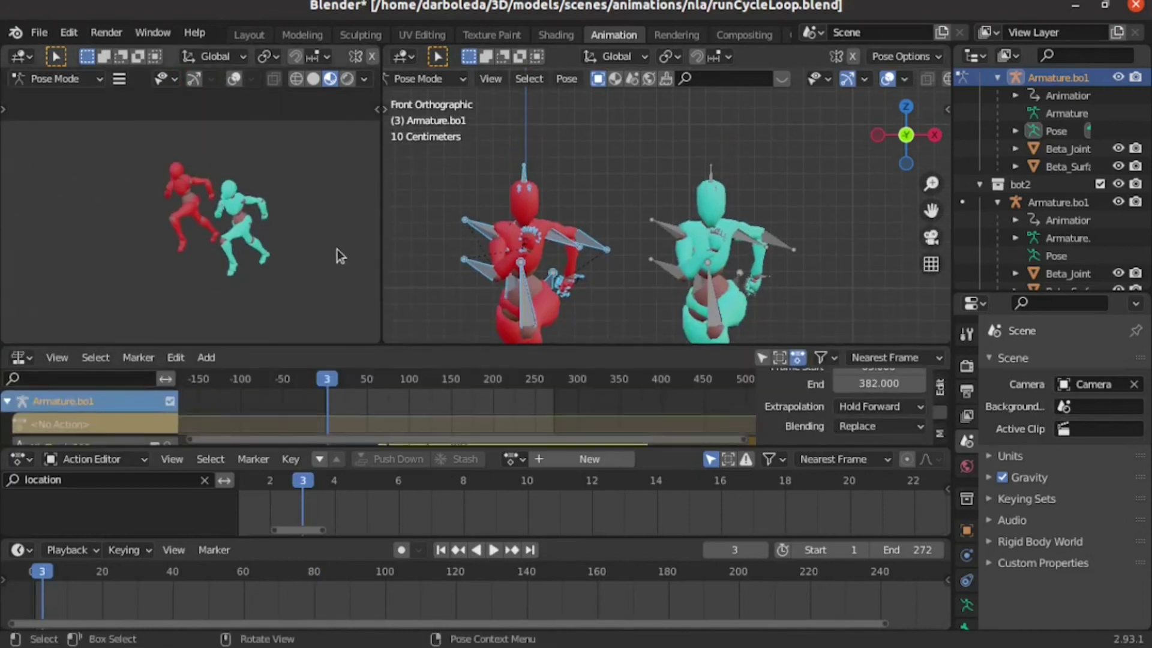
pyautogui.press('space')
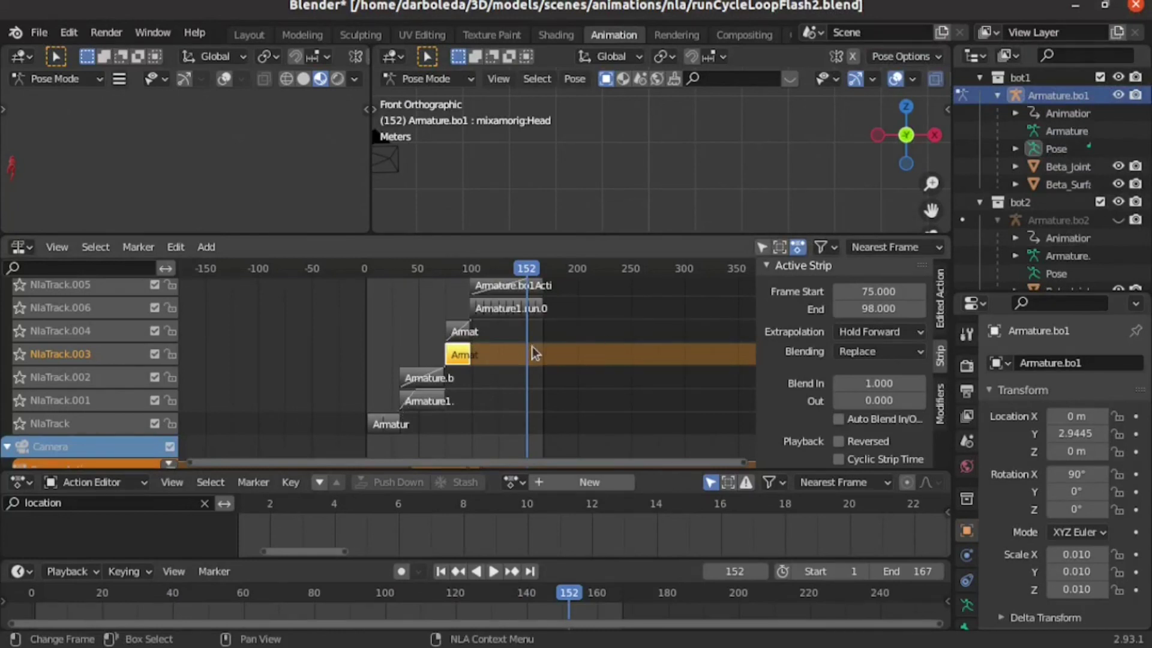
# - Show runCycleLoopFlash2.blend in the Layout workspace through the camera view
pyautogui.click(257, 38)
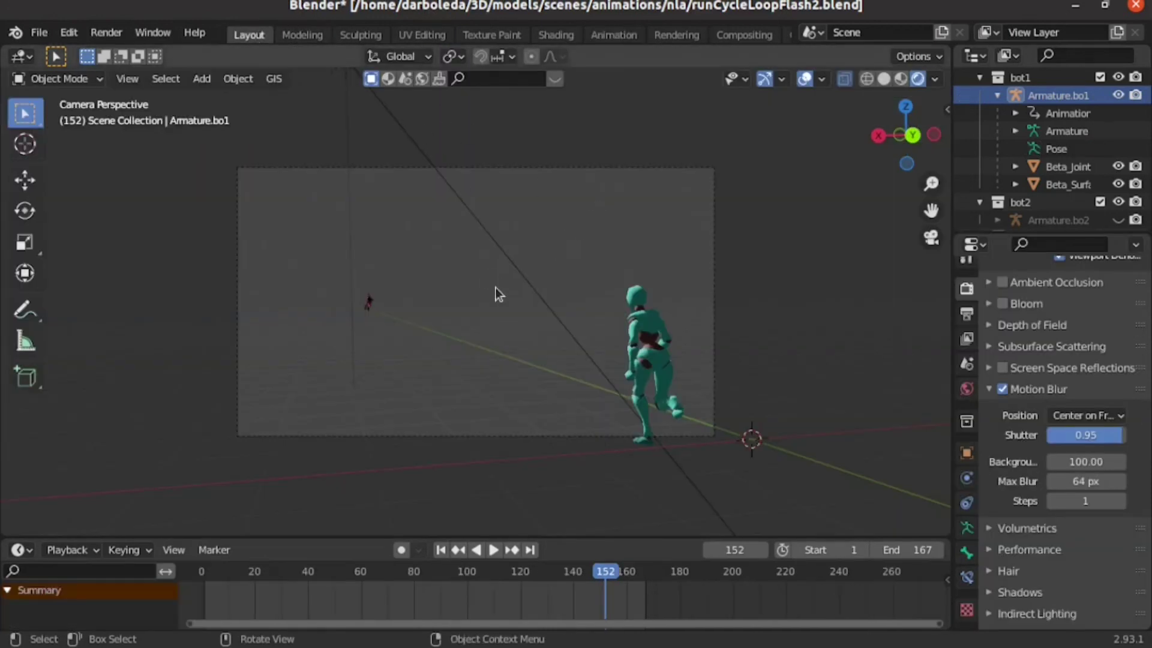